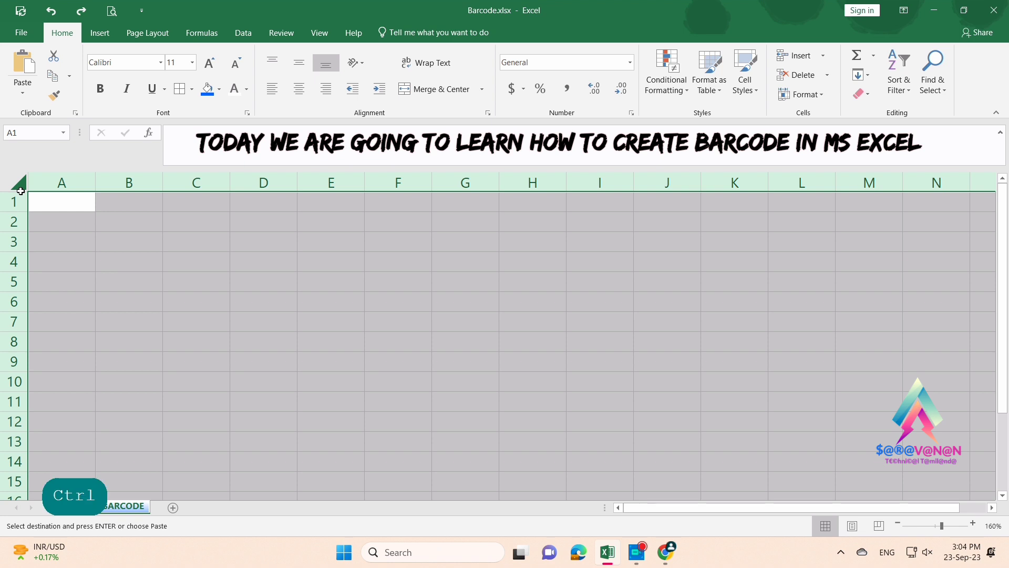
Paste the copied product table with its S.No., Product Name, Product ID and Barcode columns into the whole sheet
key("ctrl+v")
left_click(694, 320)
double_click(694, 319)
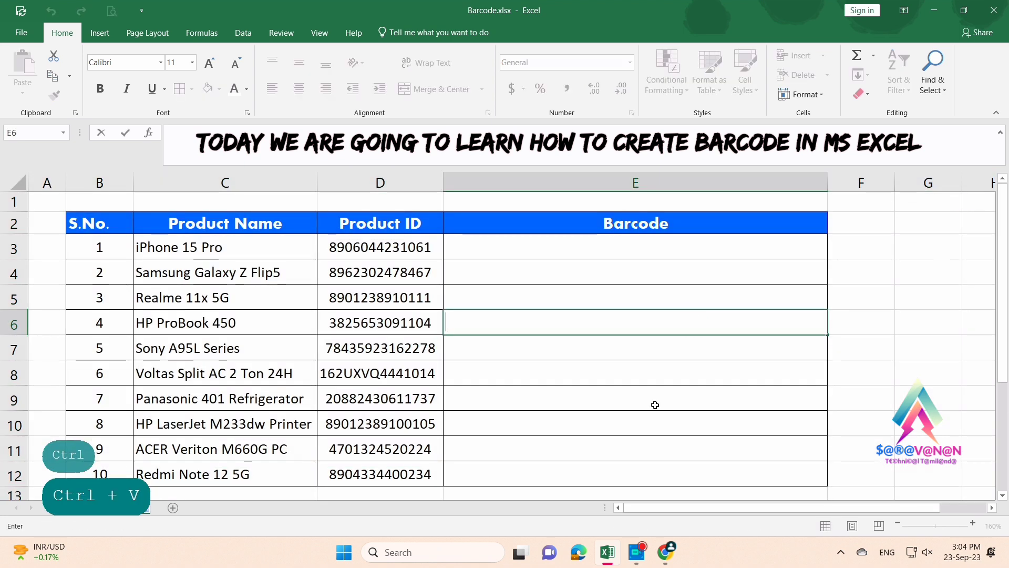
left_click(522, 374)
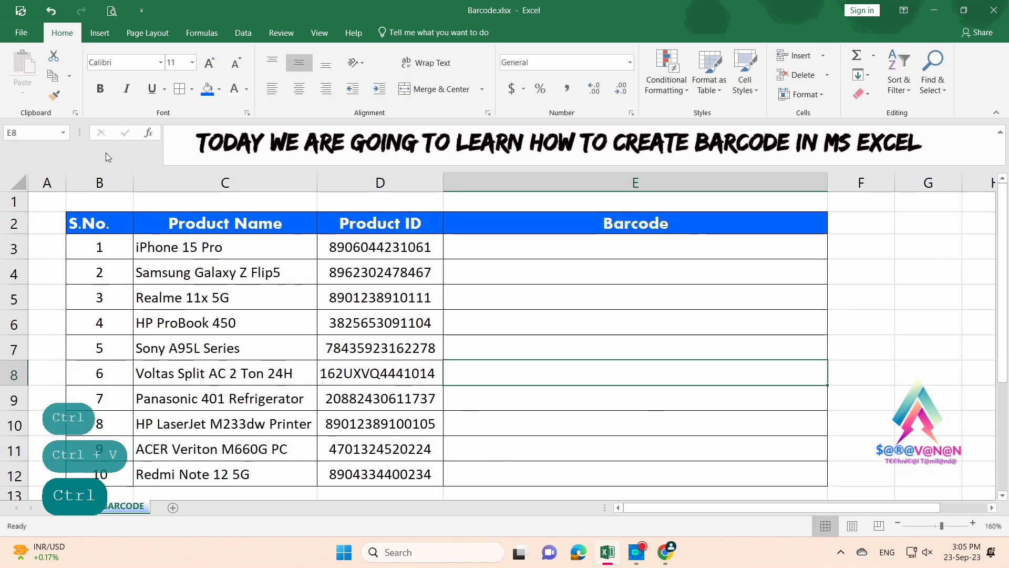
left_click_drag(194, 225, 194, 475)
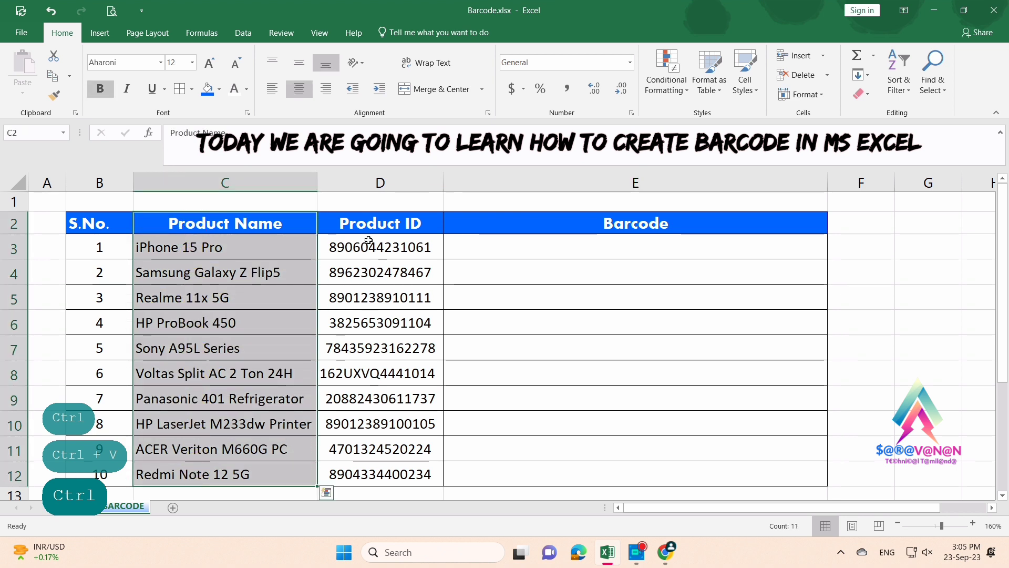
left_click_drag(376, 214, 350, 473)
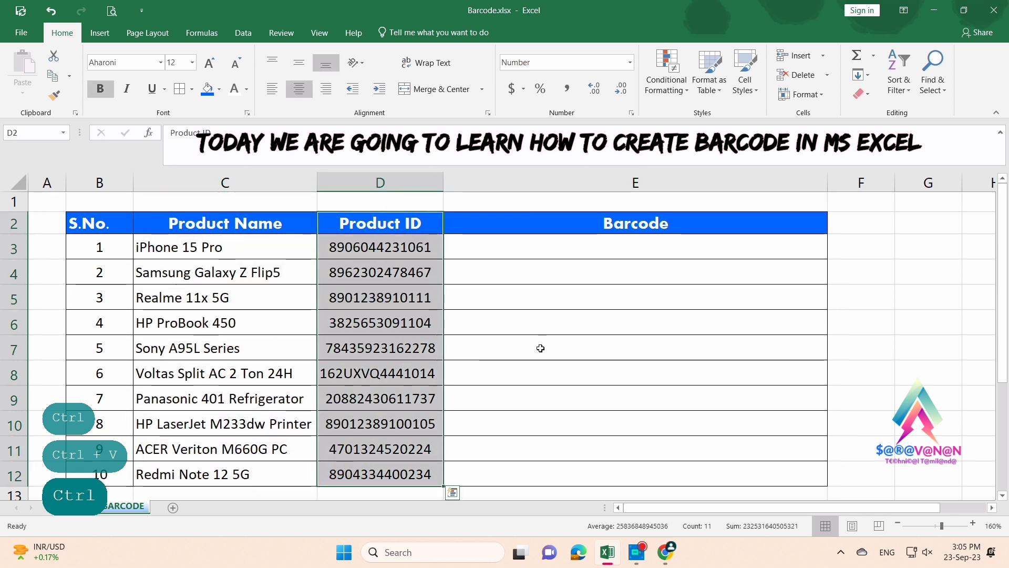
left_click(610, 322)
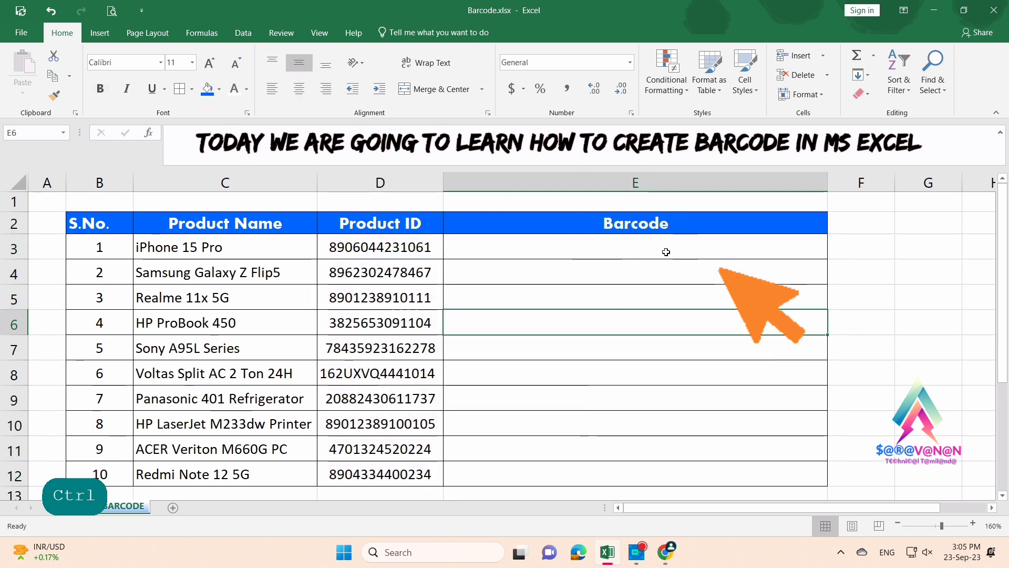
Look through the available fonts for a barcode font for the first empty Barcode cell, E3
left_click(615, 254)
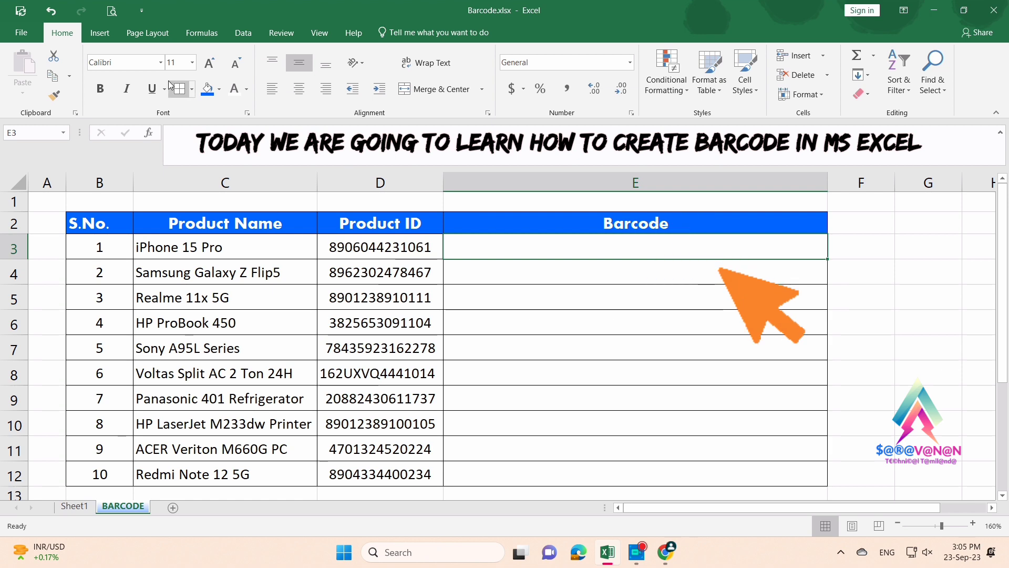
left_click(160, 62)
scroll(173, 292, "down", 4)
scroll(190, 342, "down", 20)
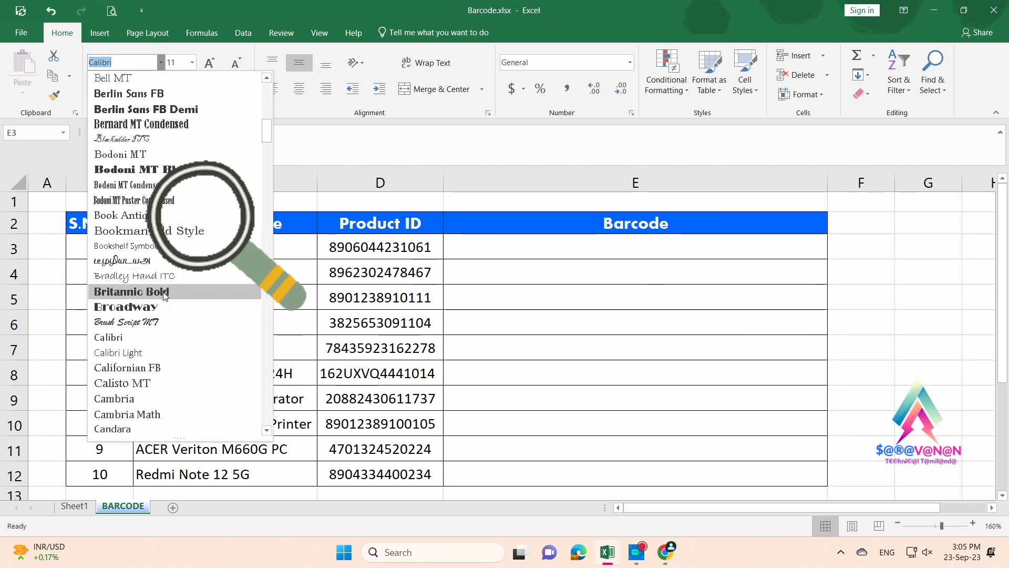
scroll(190, 341, "down", 9)
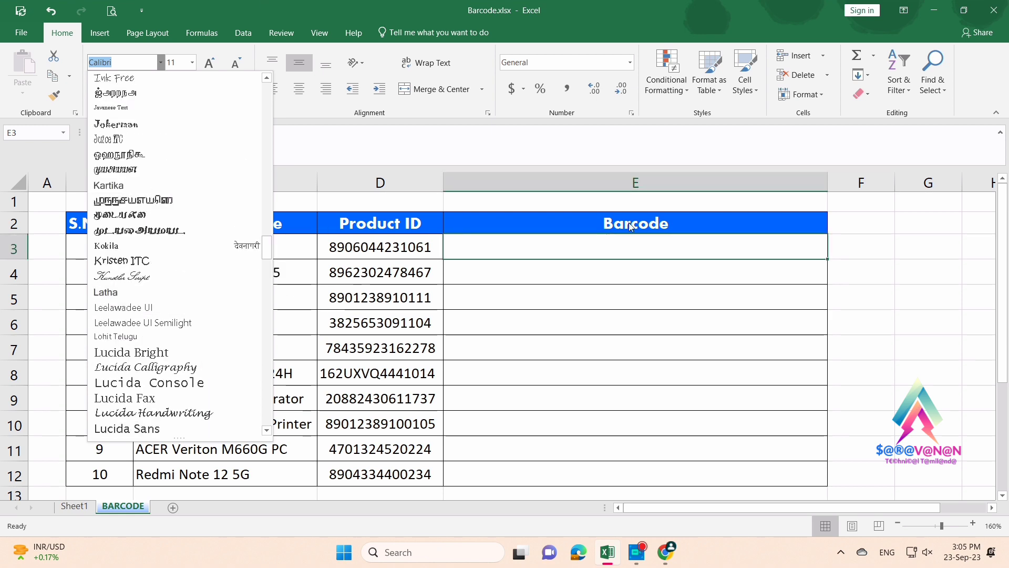
left_click(636, 253)
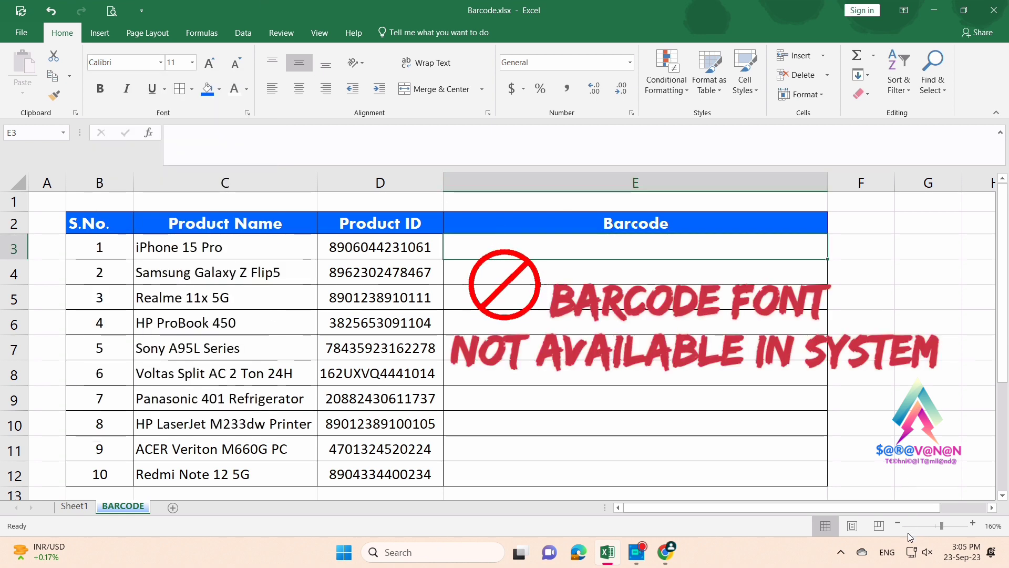
Switch to Chrome, search Google for "google fonts" and open the Google Fonts site
left_click(667, 555)
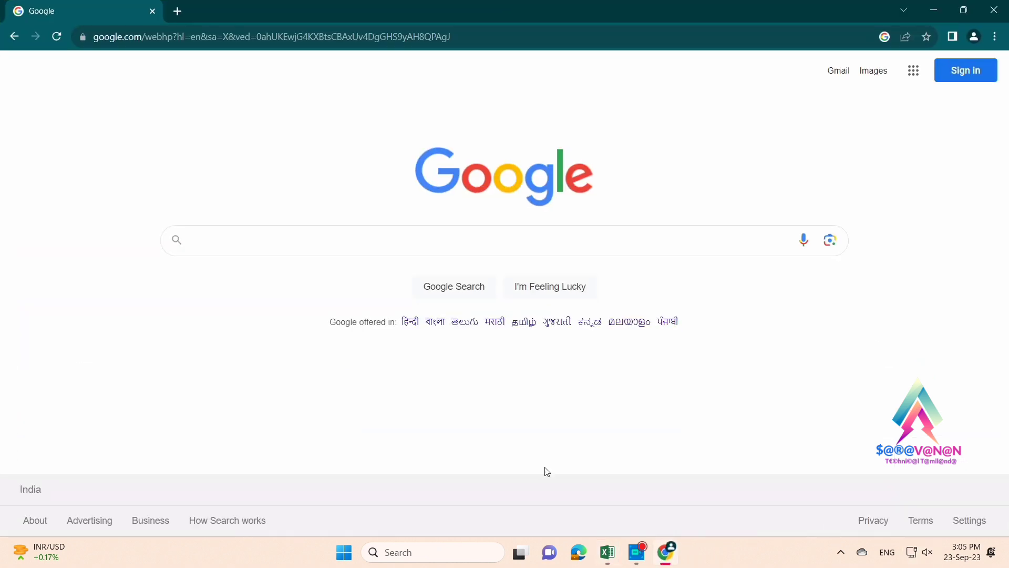
left_click(269, 237)
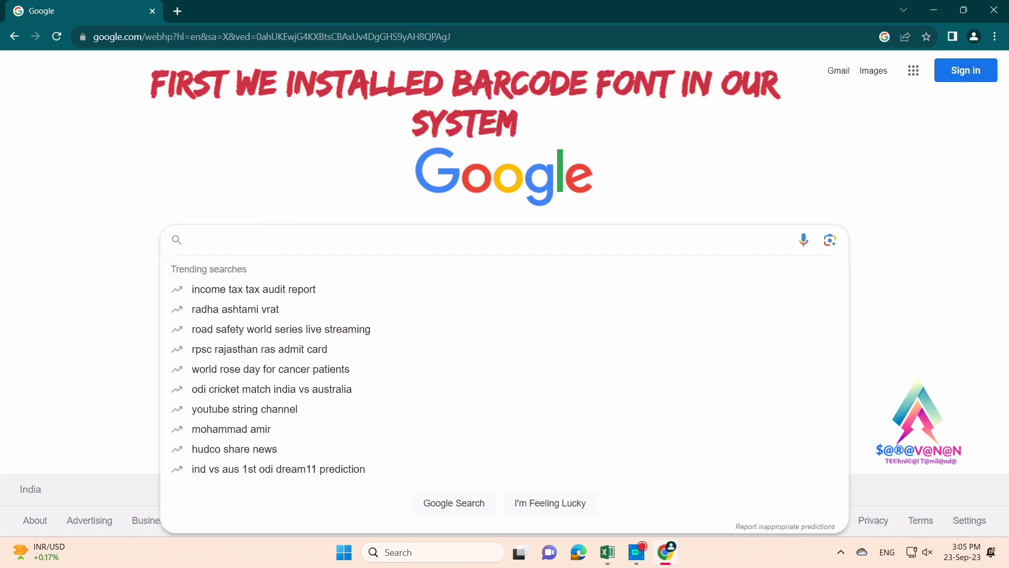
type("goog")
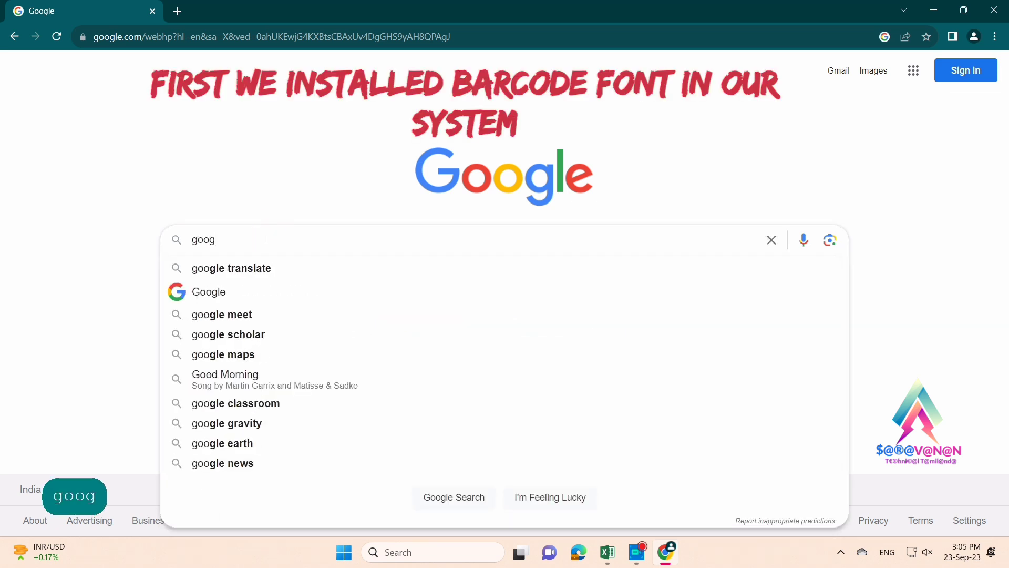
type("le fonts")
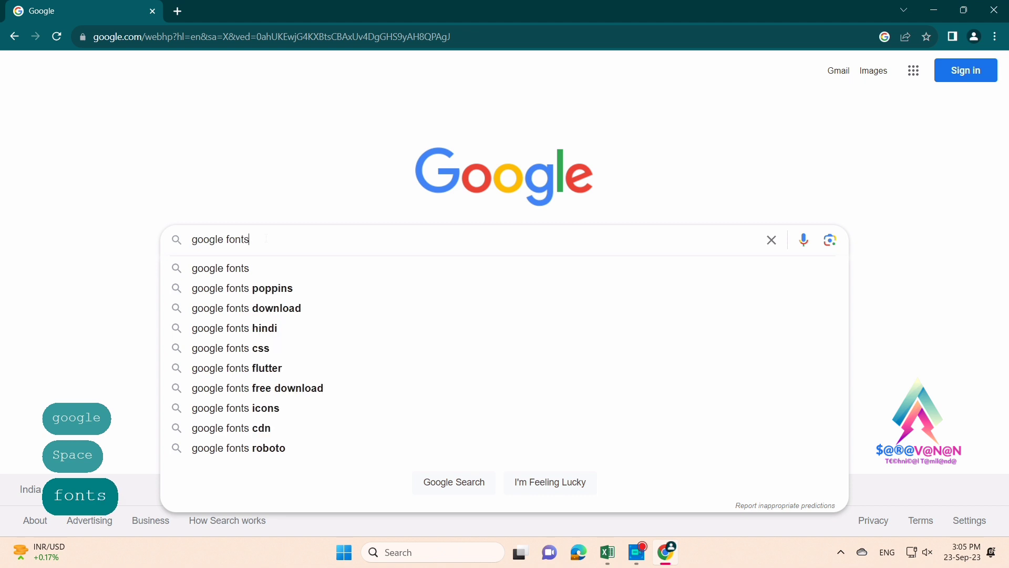
key("Down")
key("Return")
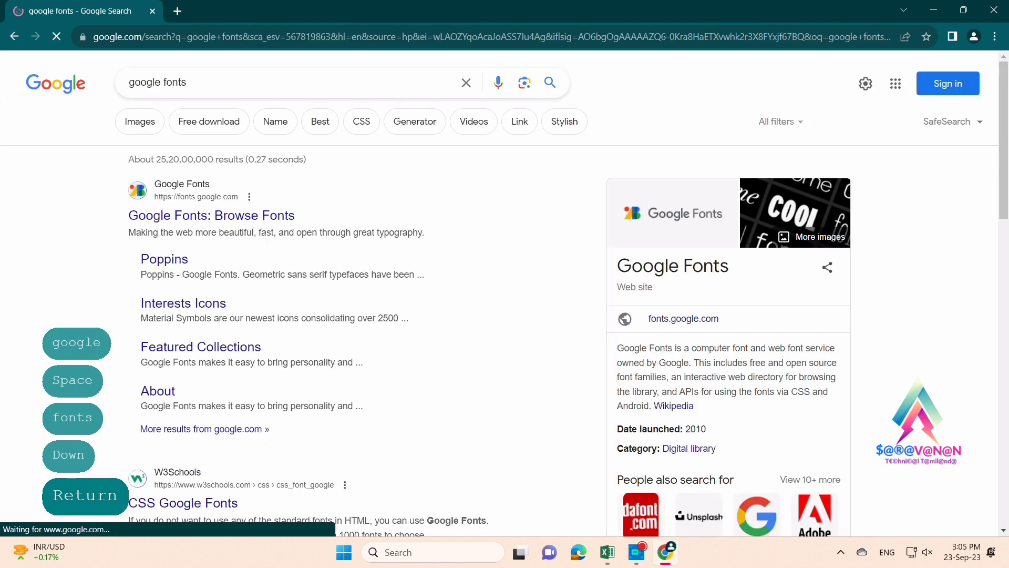
left_click(202, 218)
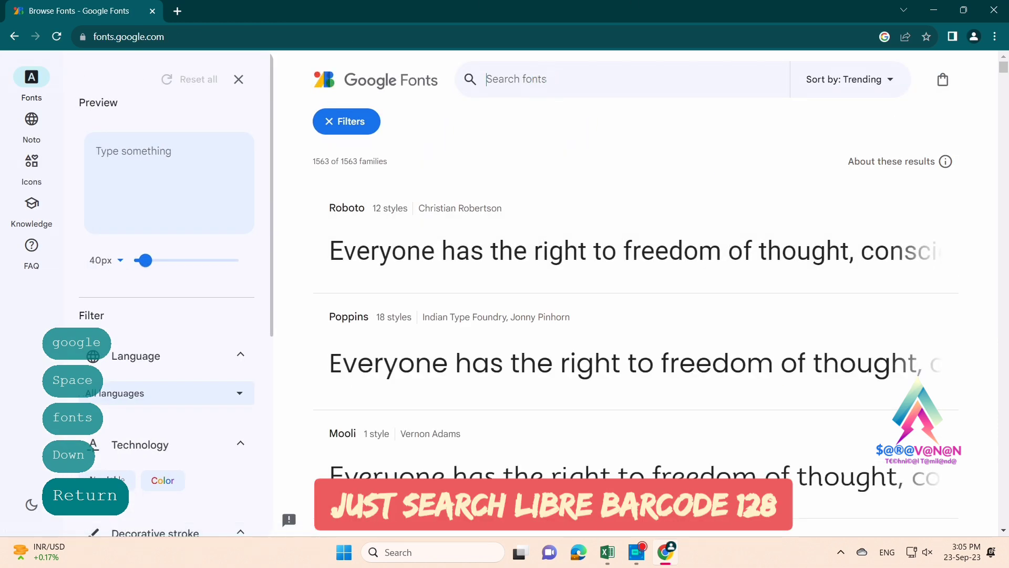
Search the font library for "libre barcode 128" and open the Libre Barcode 128 Text family
type("li")
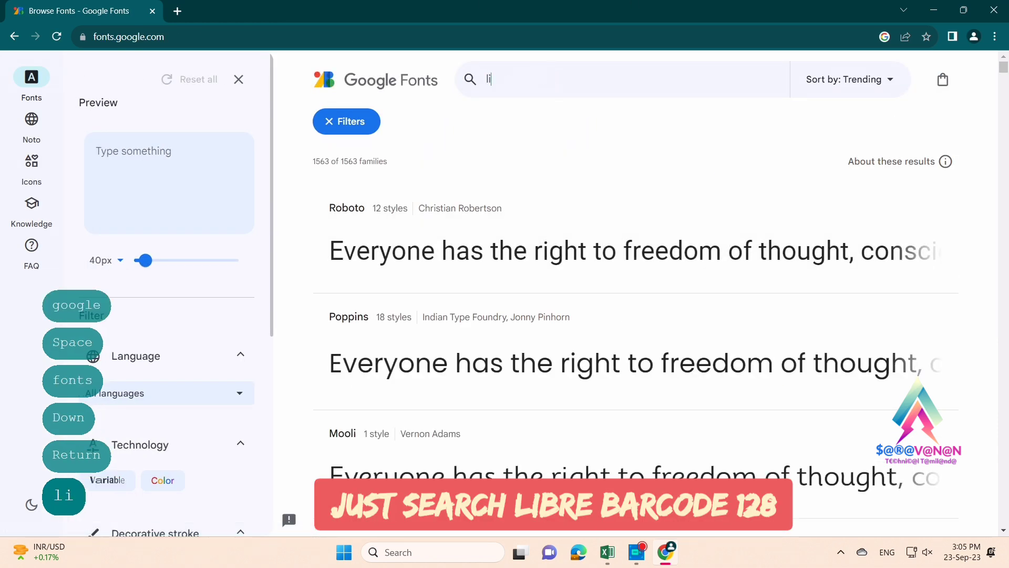
type("bre")
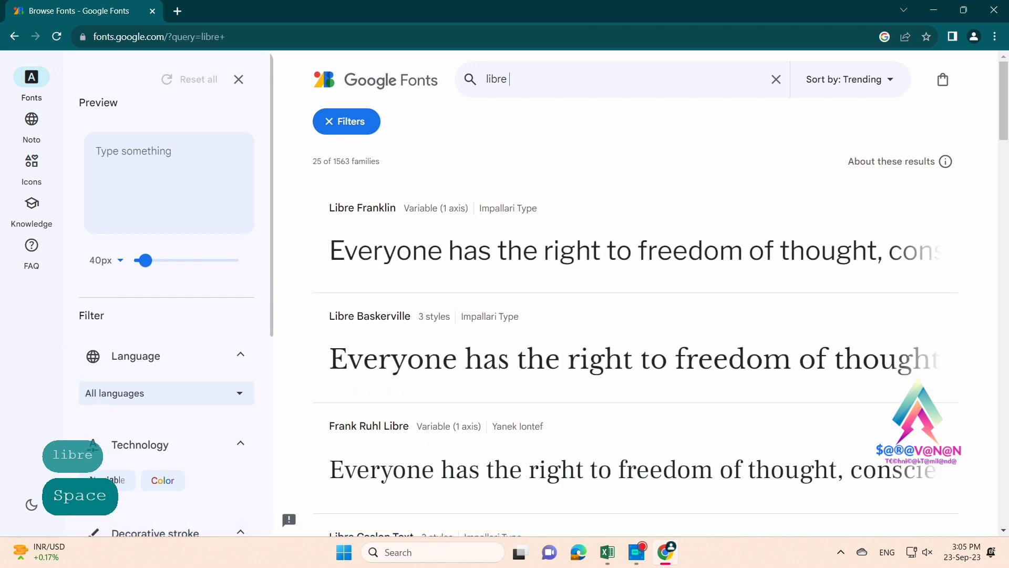
type(" barcodd")
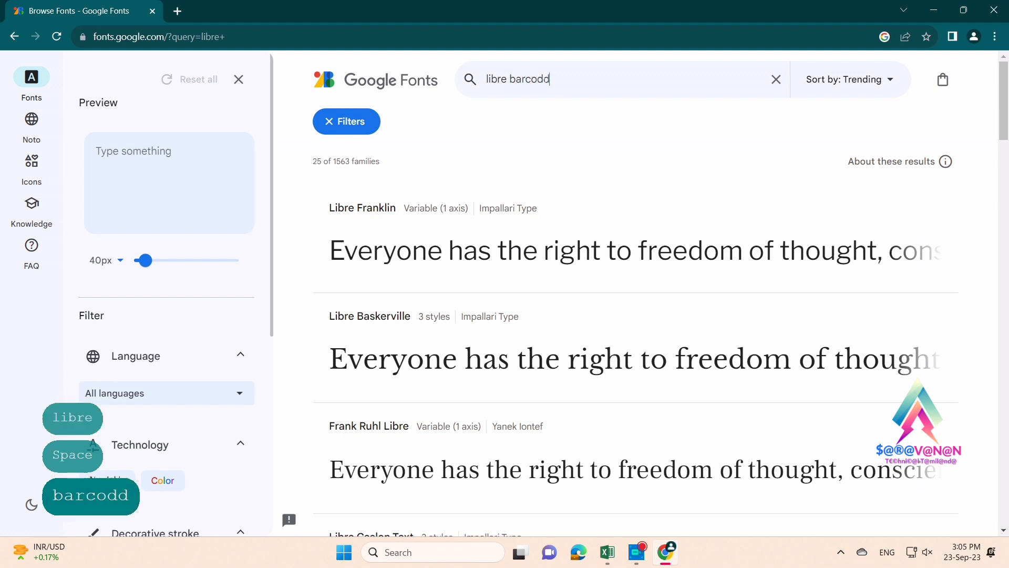
key("BackSpace")
type("e 123")
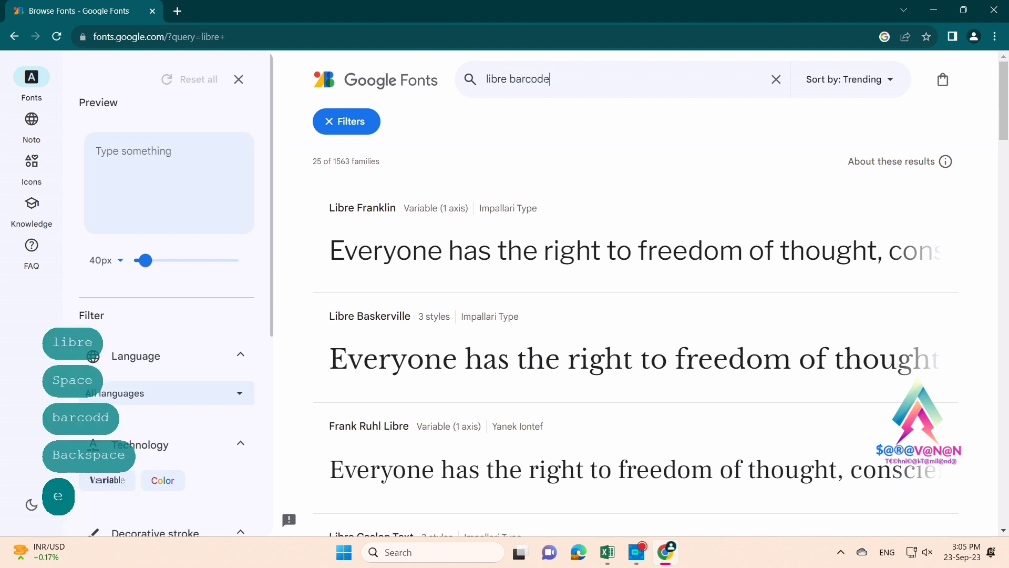
key("BackSpace")
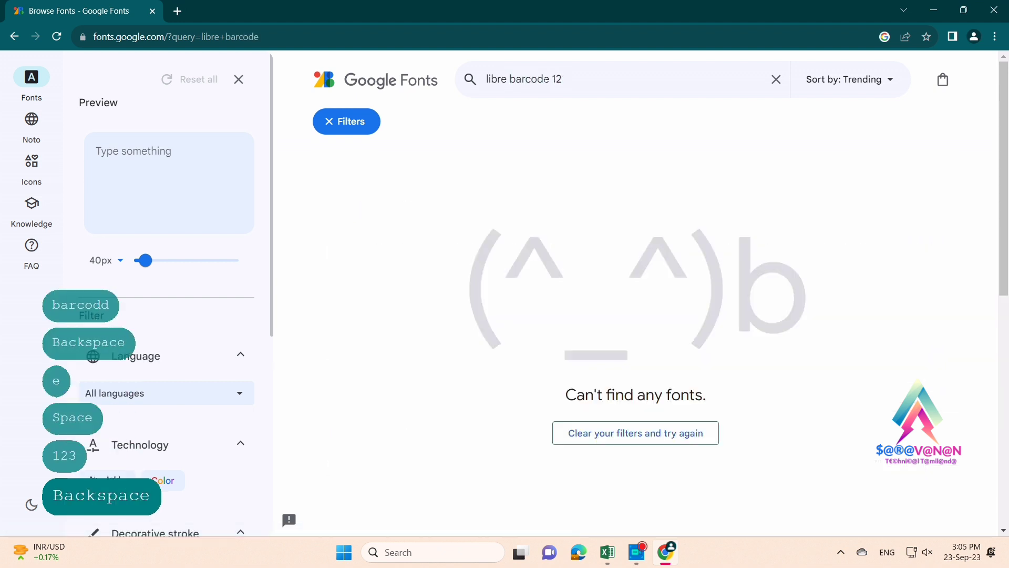
type("8")
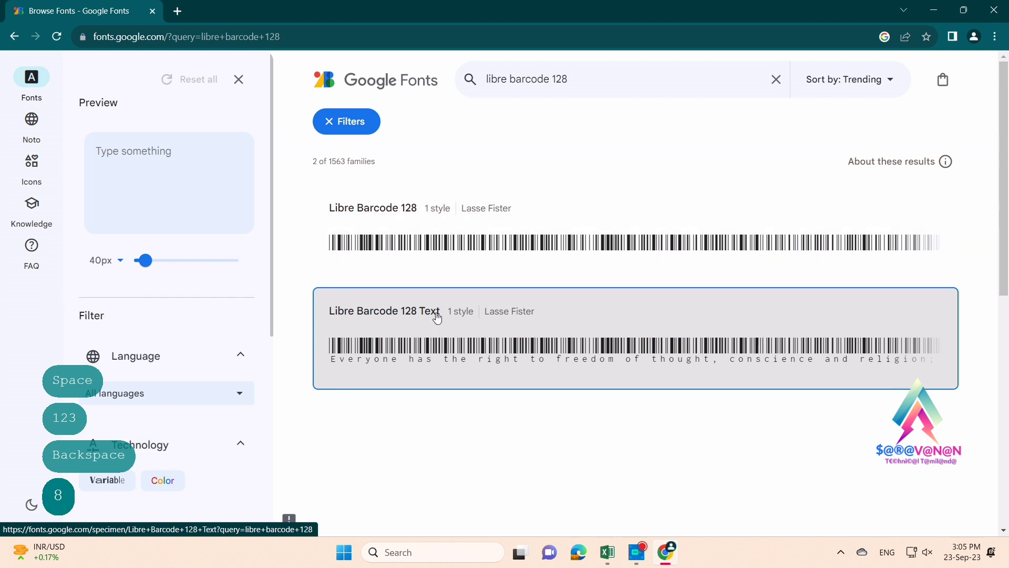
left_click(436, 318)
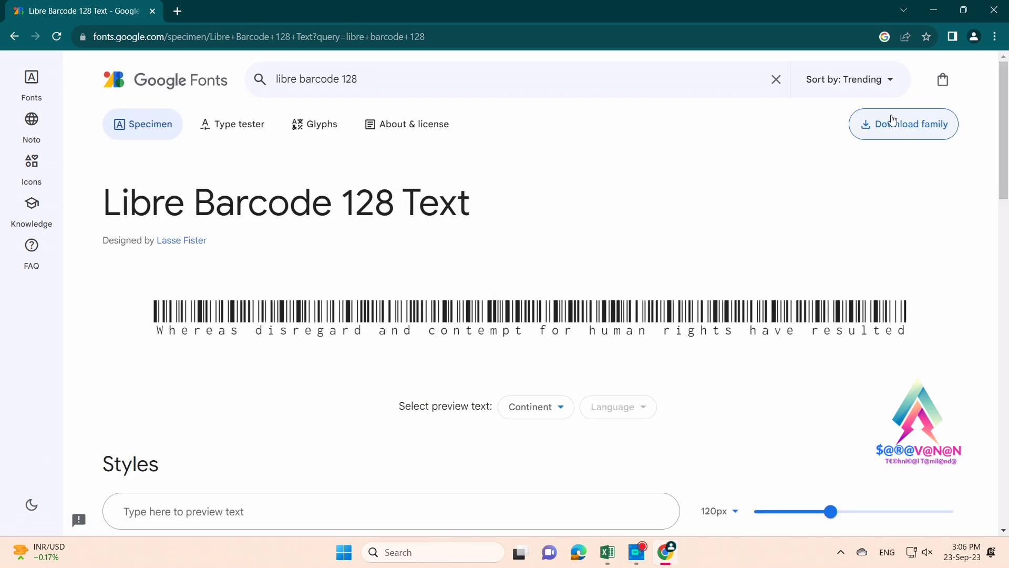
Download the Libre Barcode 128 Text family and install LibreBarcode128Text-Regular.ttf from the downloaded archive
left_click(906, 129)
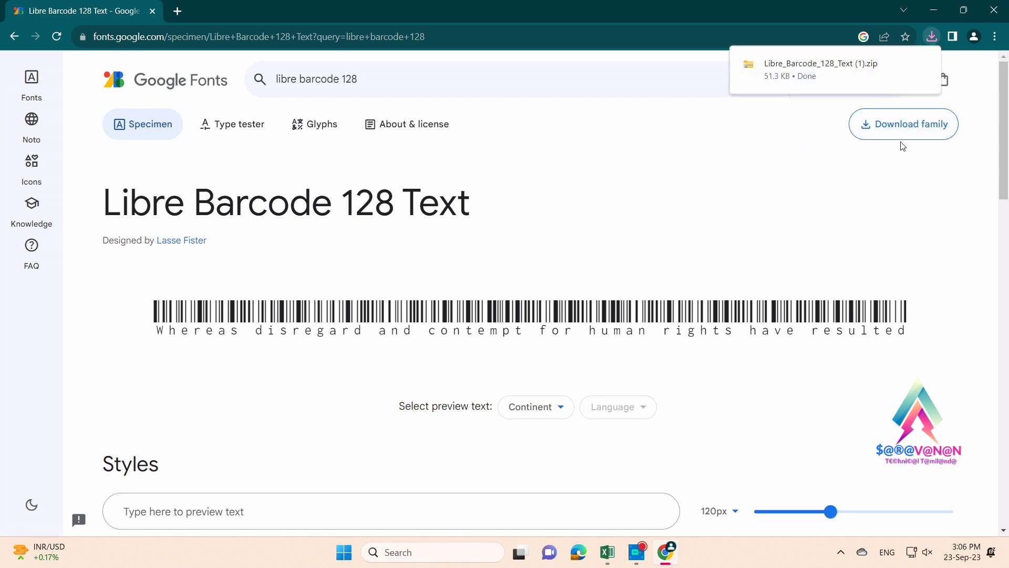
left_click(801, 71)
left_click(161, 127)
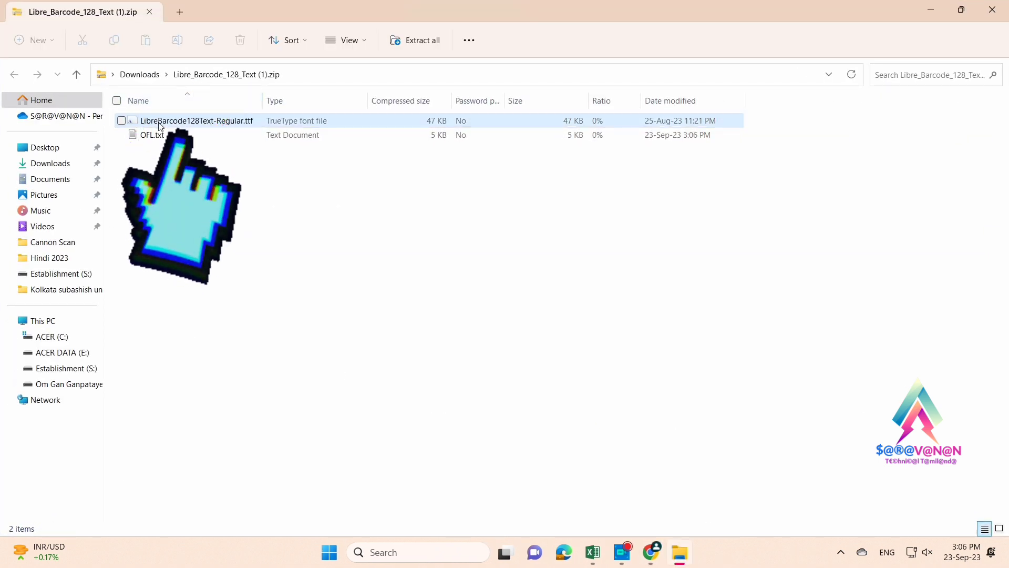
double_click(160, 124)
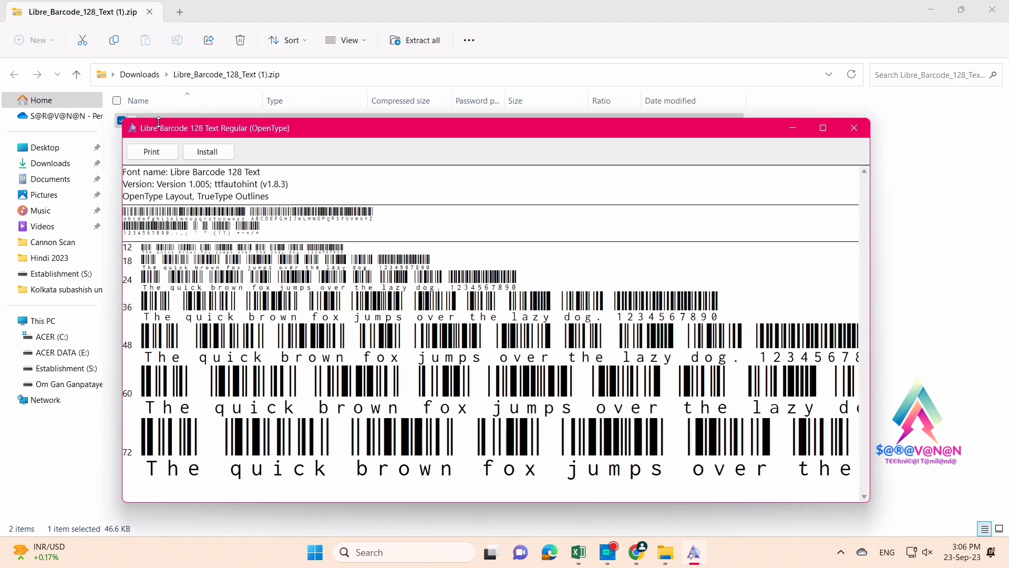
left_click(209, 153)
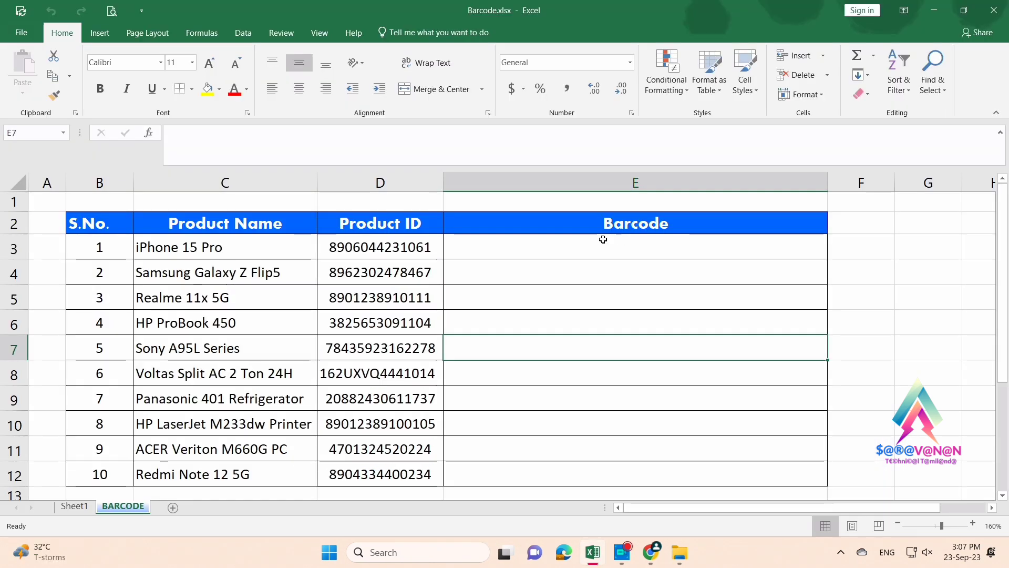
Check Excel's available fonts for Libre Barcode 128 Text with Barcode cell E3 selected
left_click(539, 252)
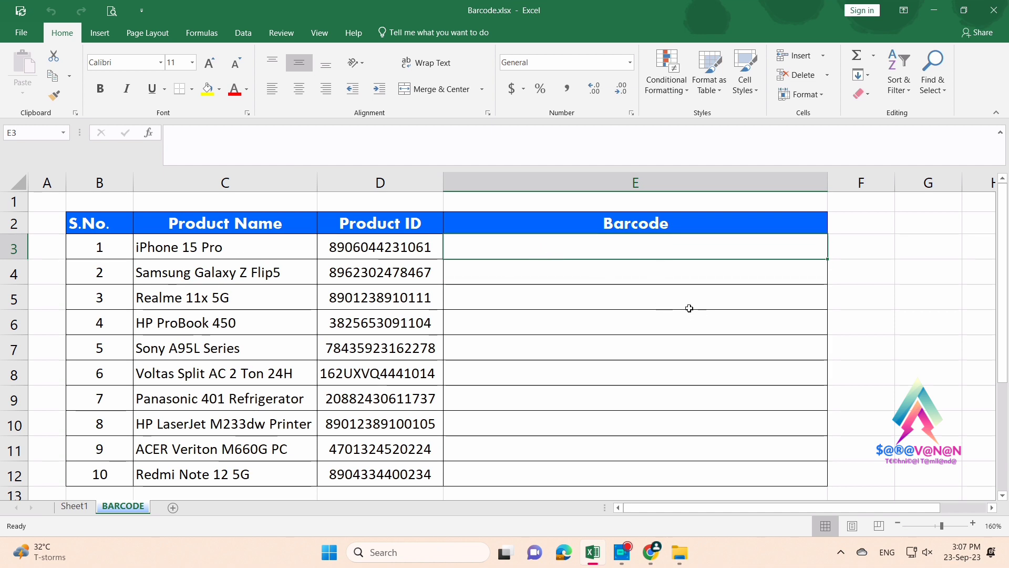
left_click(161, 62)
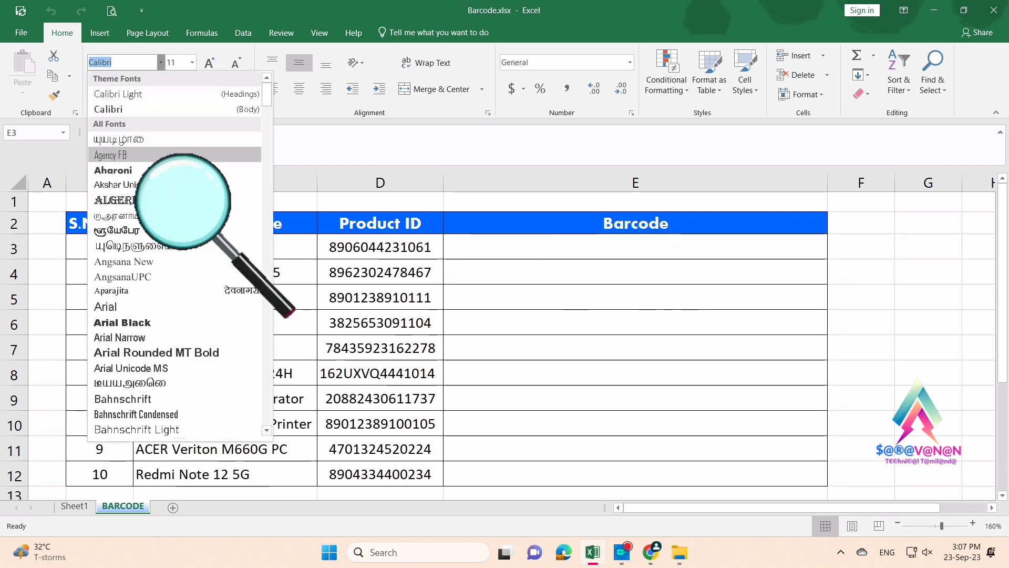
scroll(160, 316, "down", 20)
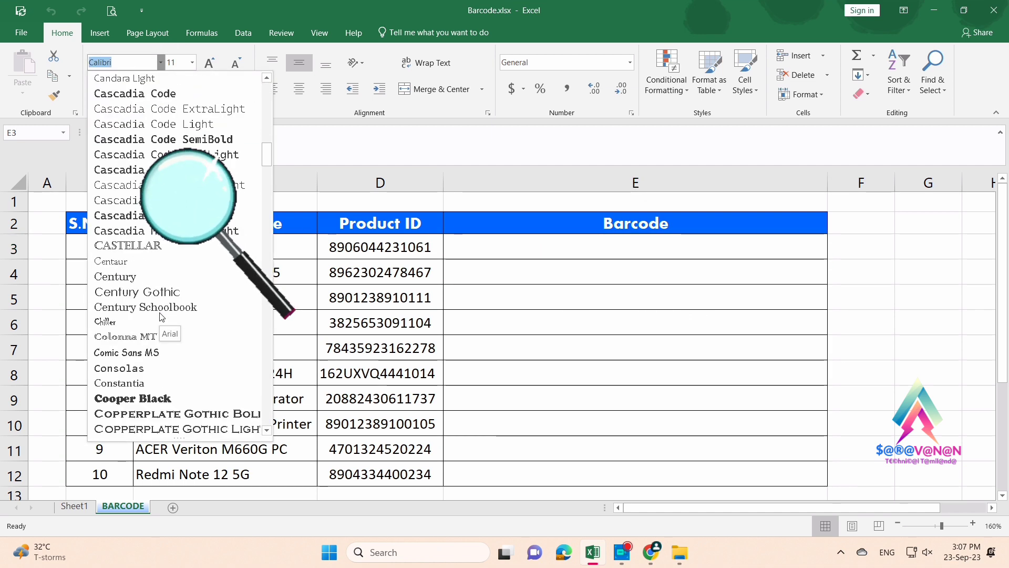
scroll(160, 316, "down", 20)
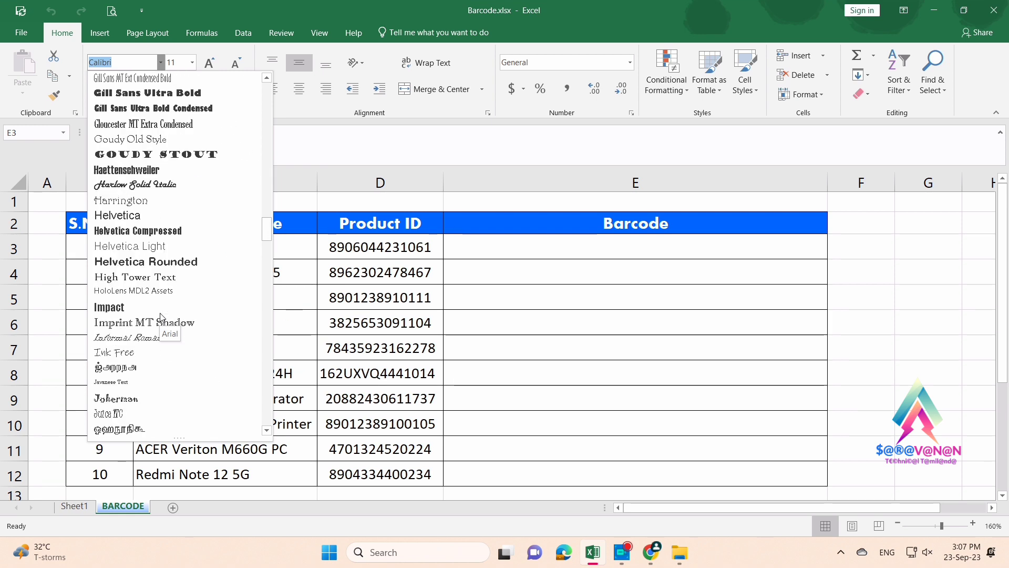
scroll(161, 315, "up", 5)
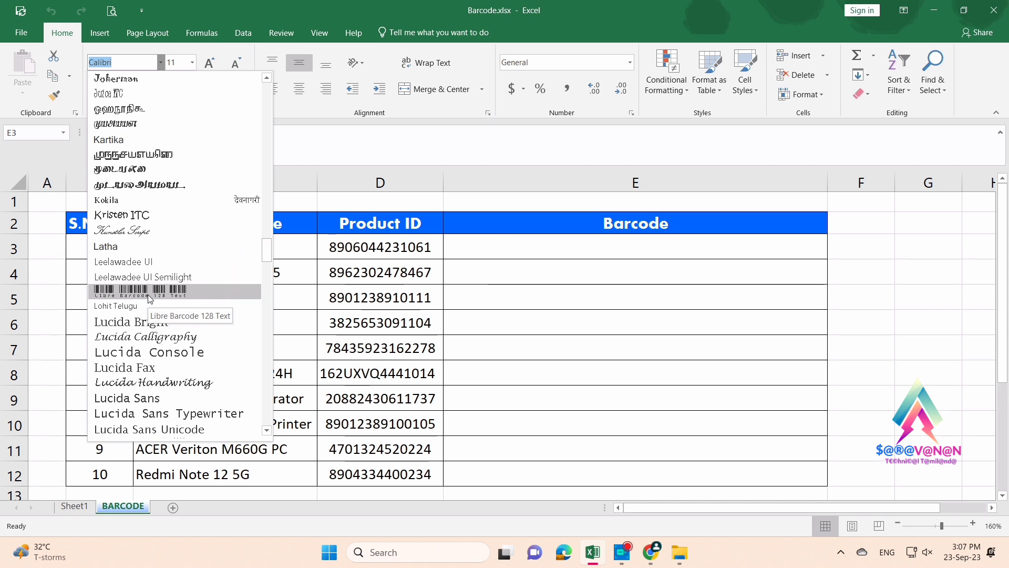
left_click(577, 294)
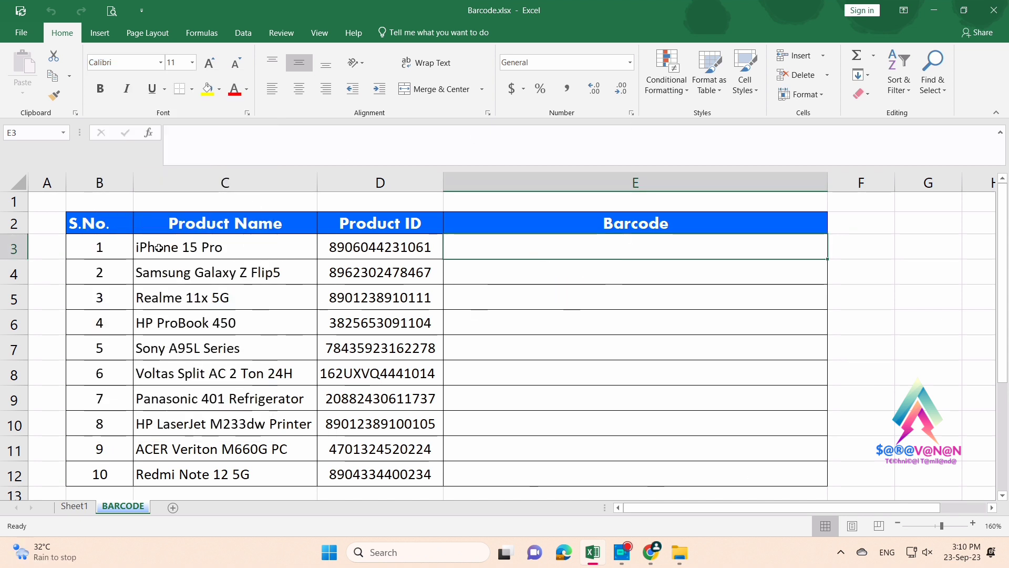
left_click(223, 247)
left_click(200, 248)
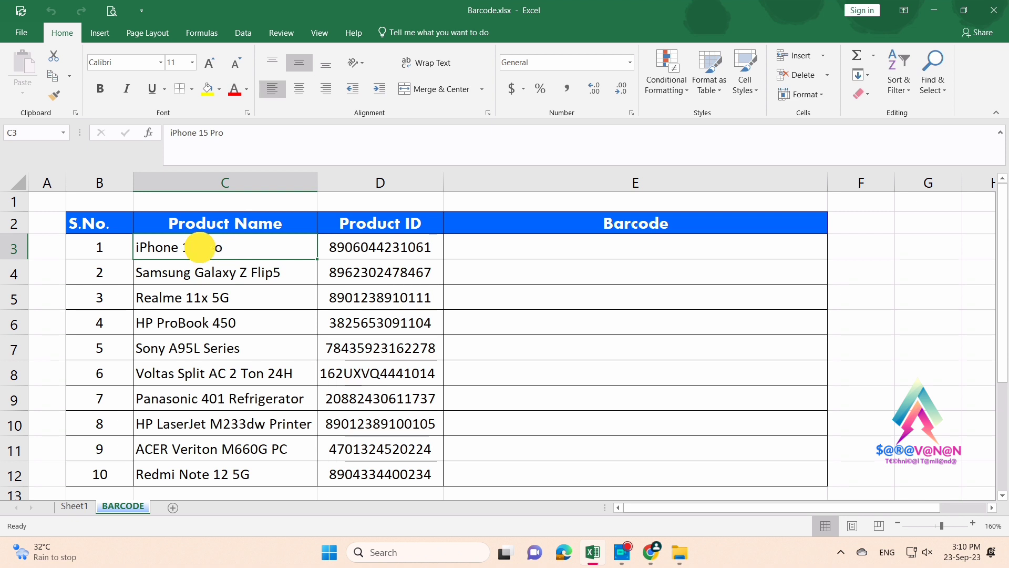
left_click_drag(237, 247, 237, 474)
left_click_drag(374, 241, 383, 475)
left_click(600, 223)
double_click(601, 222)
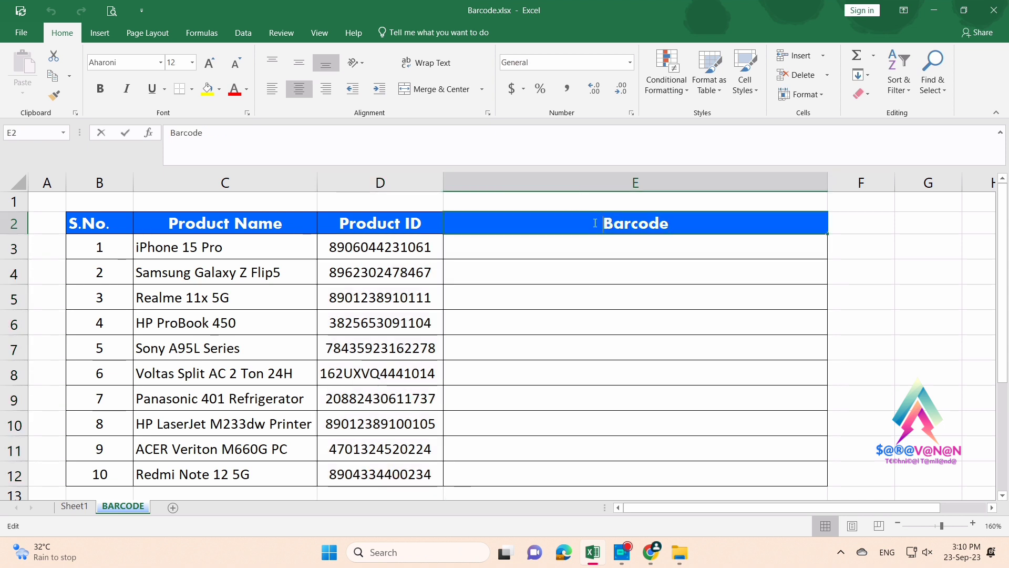
double_click(694, 223)
left_click(559, 252)
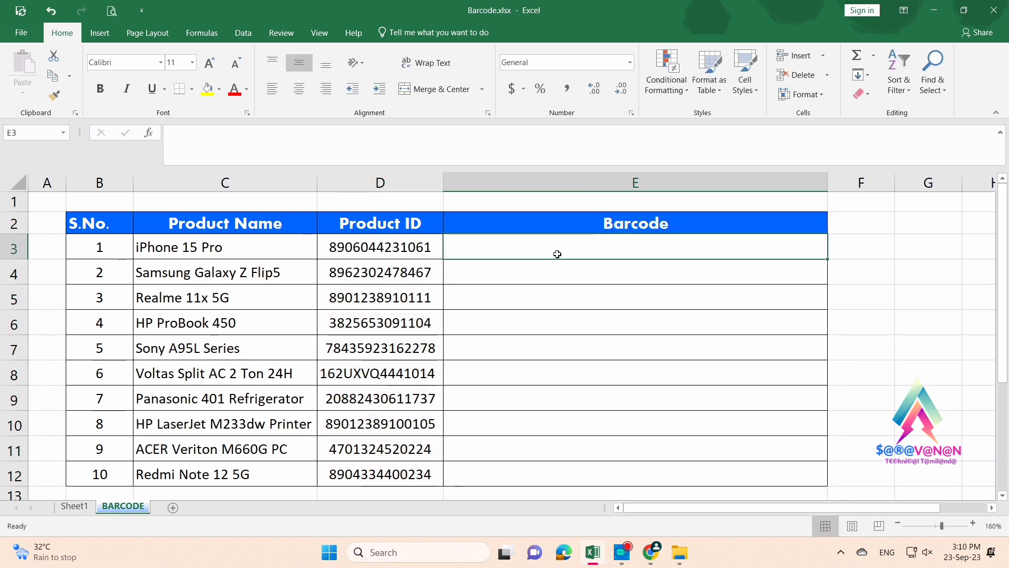
Enter the formula ="*"&D3&"*" in Barcode cell E3 and fill it down through row 12
type("=")
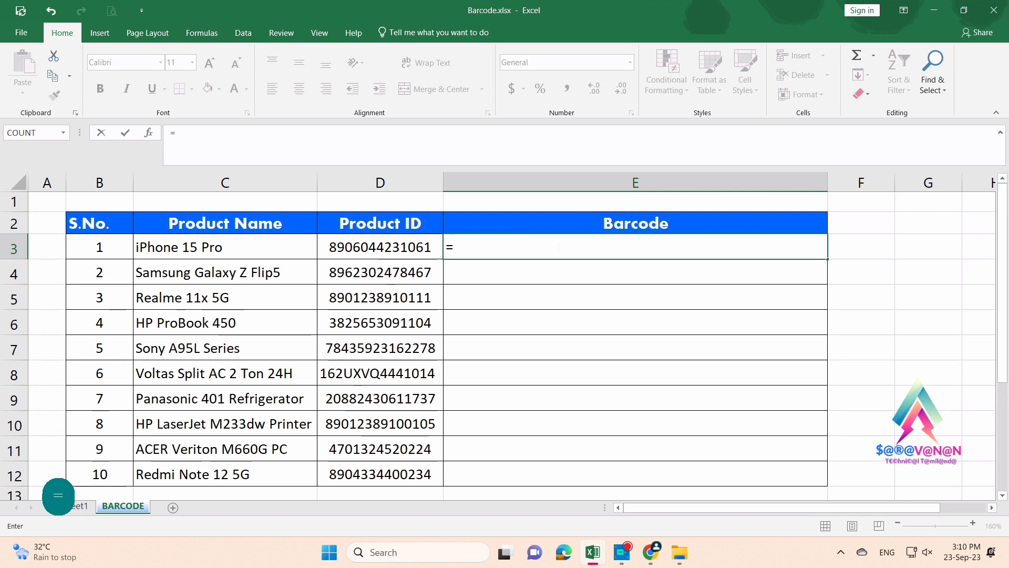
type("\"")
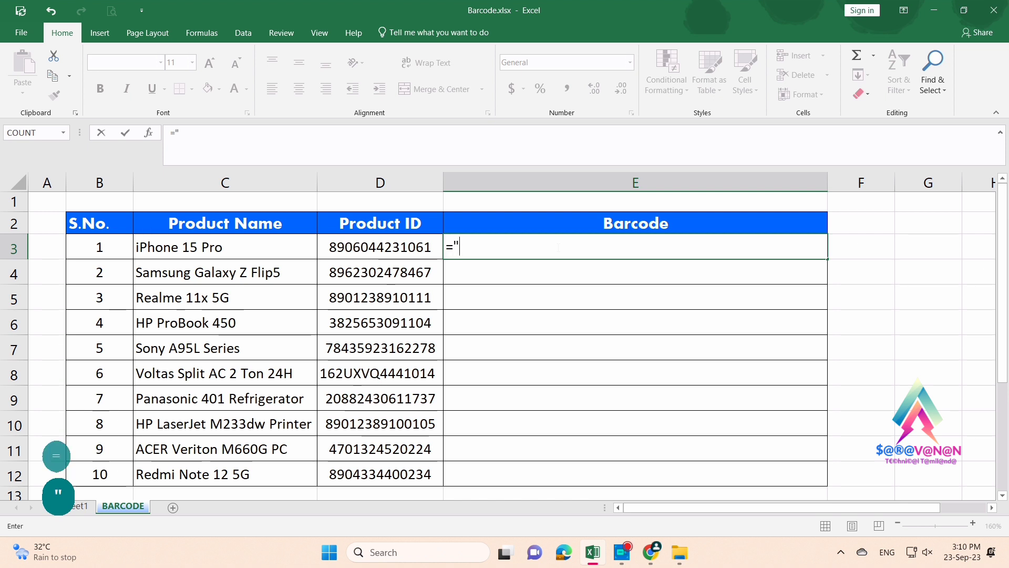
type("*\"")
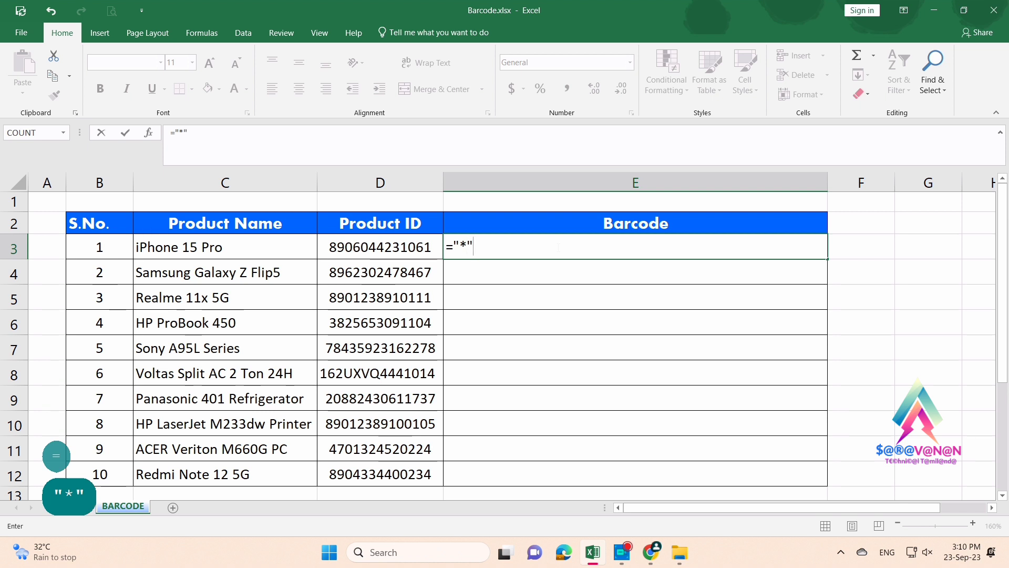
type("&")
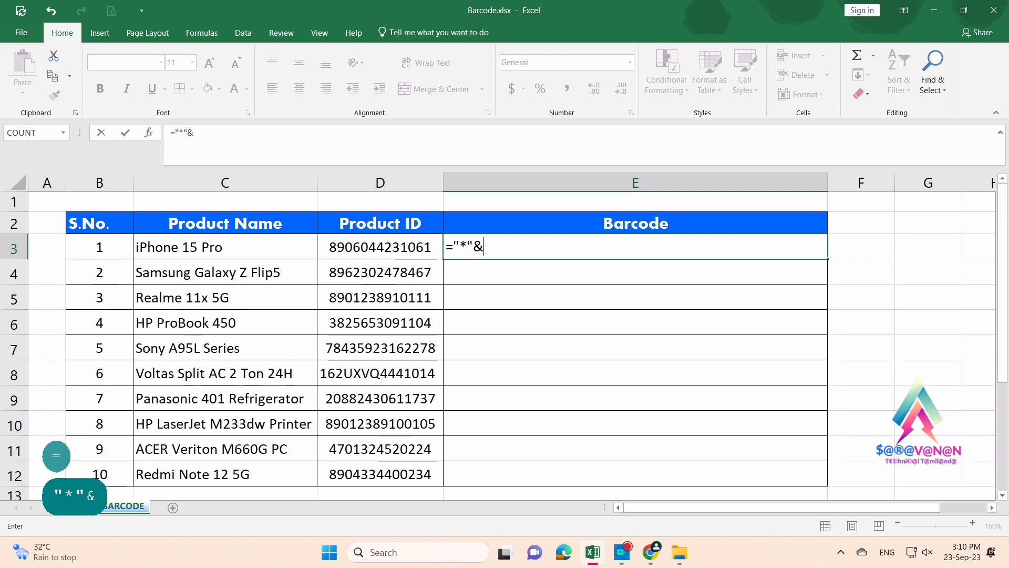
left_click(384, 246)
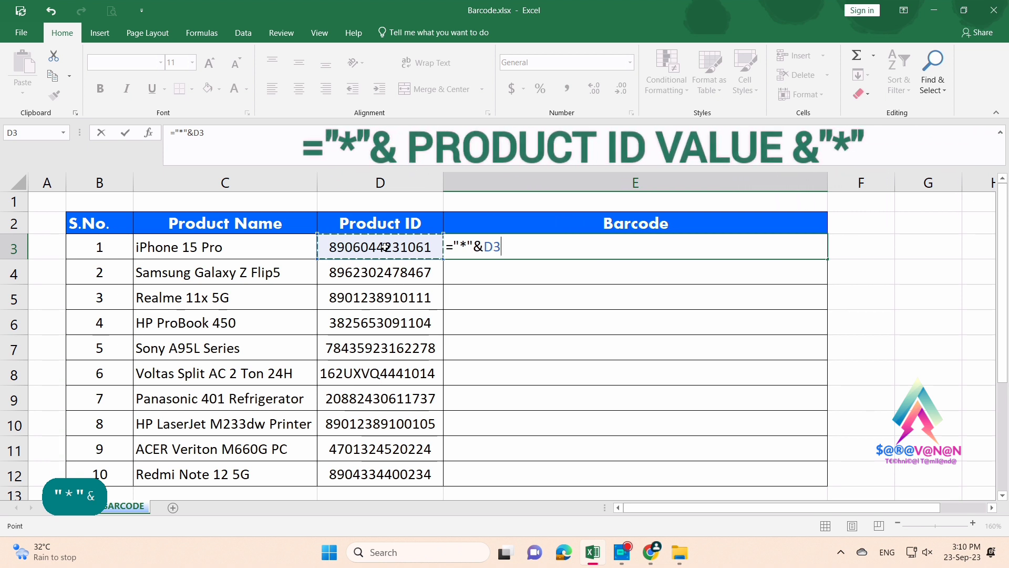
type("&")
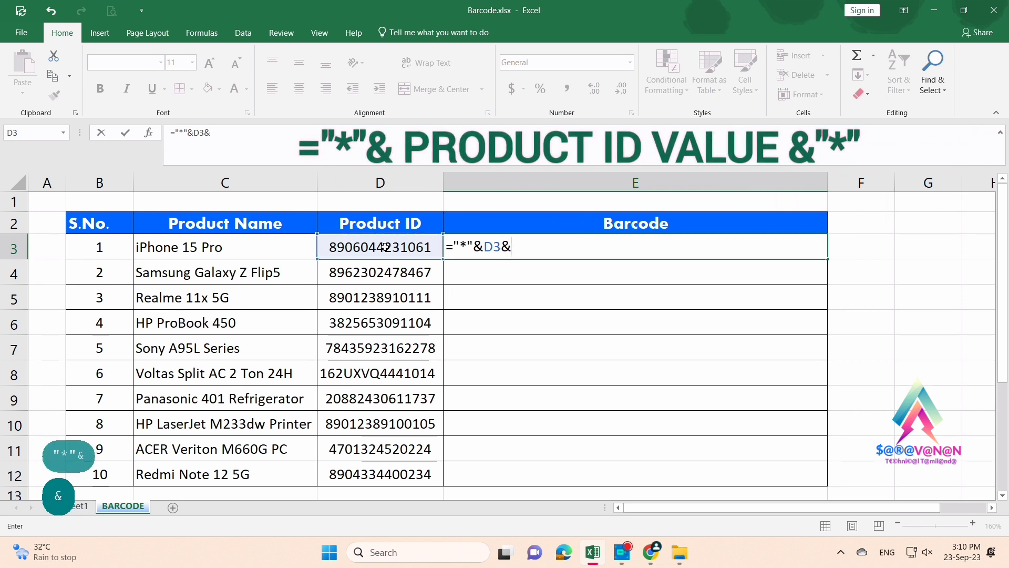
type("\"*\"")
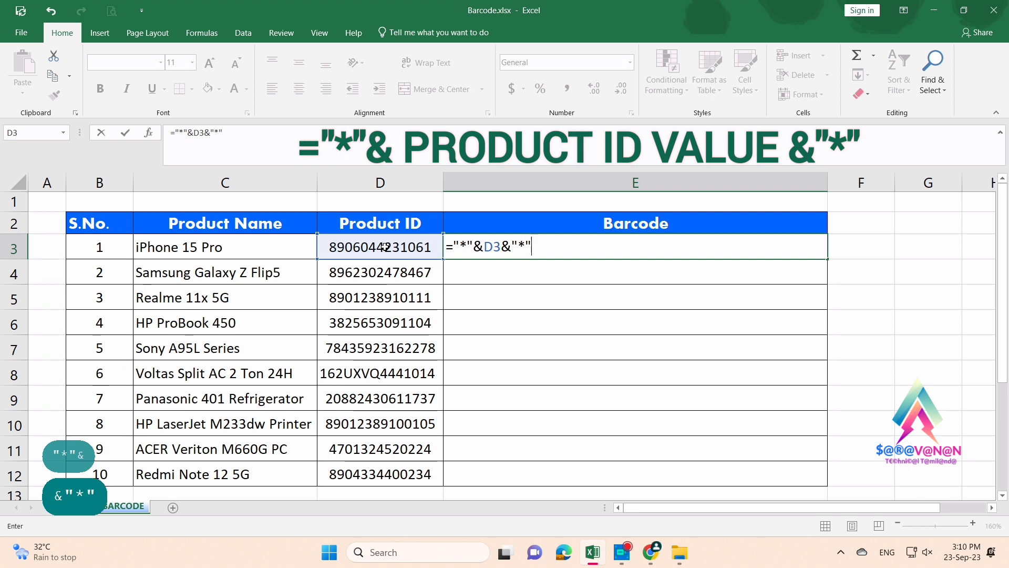
key("Return")
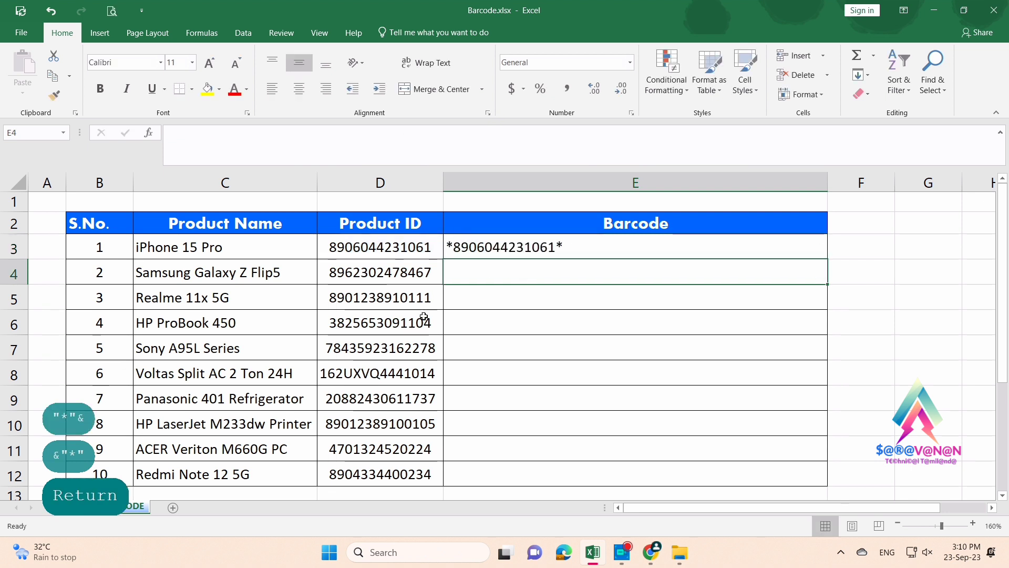
left_click(553, 248)
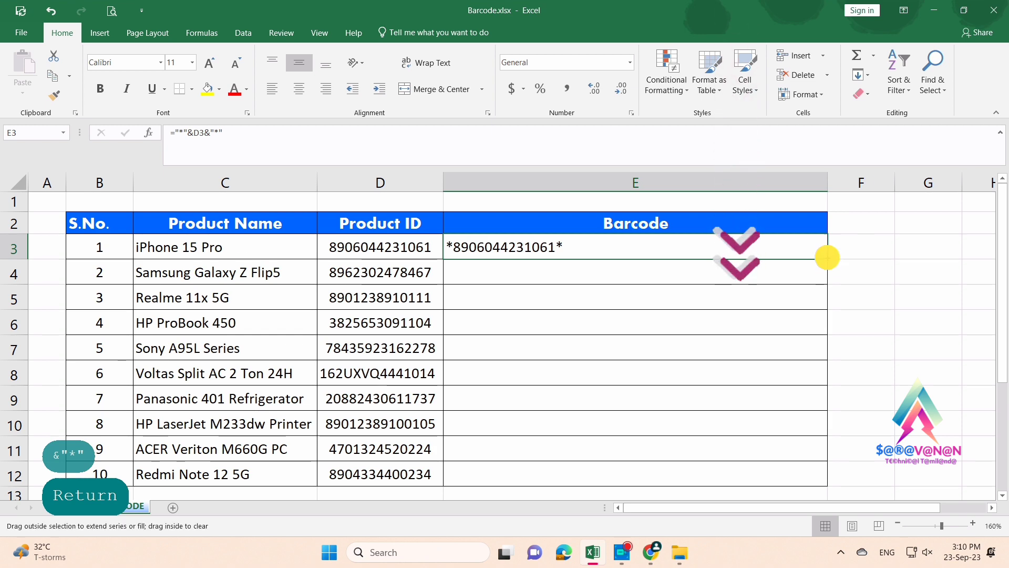
double_click(826, 260)
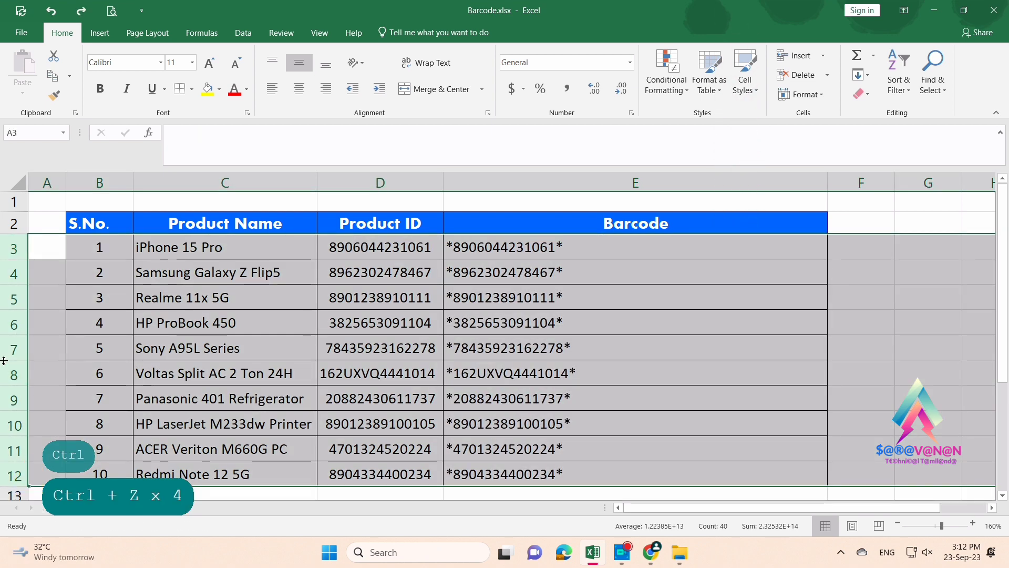
Increase the height of product rows 3 to 12 evenly to make room for barcodes
left_click_drag(10, 360, 10, 389)
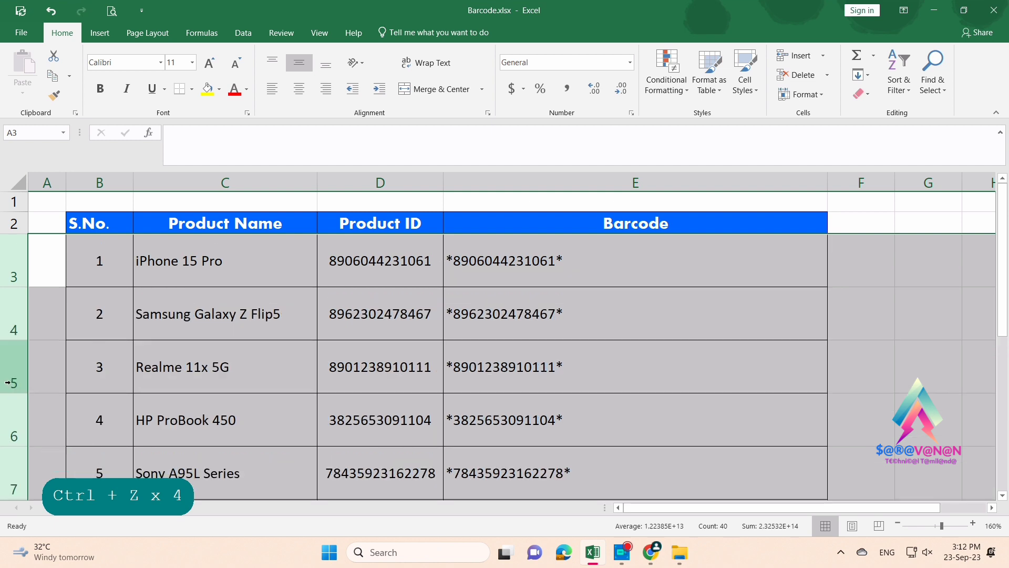
left_click(436, 323)
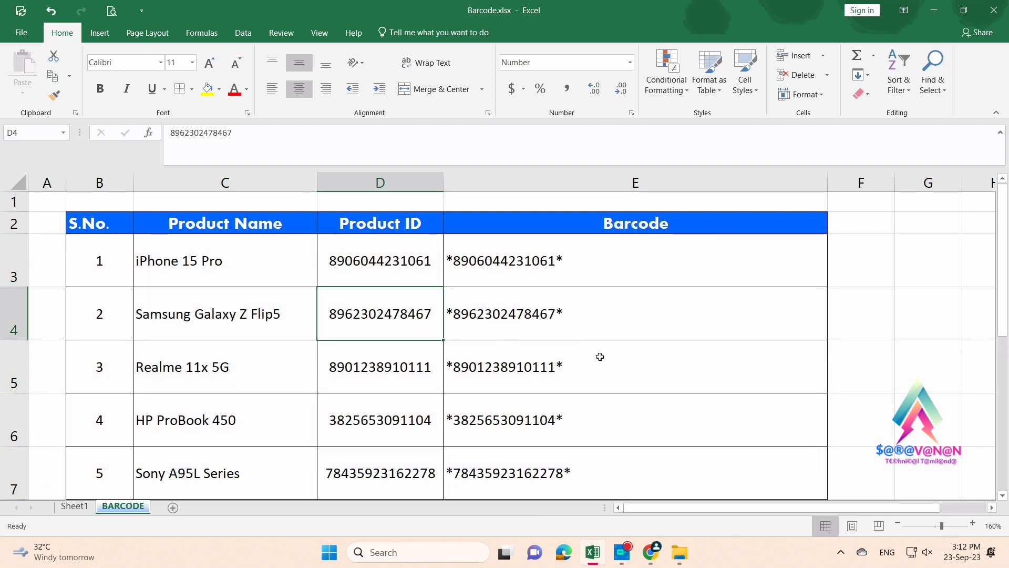
Format Barcode cell E3 with the Libre Barcode 128 Text font at size 28
left_click(509, 264)
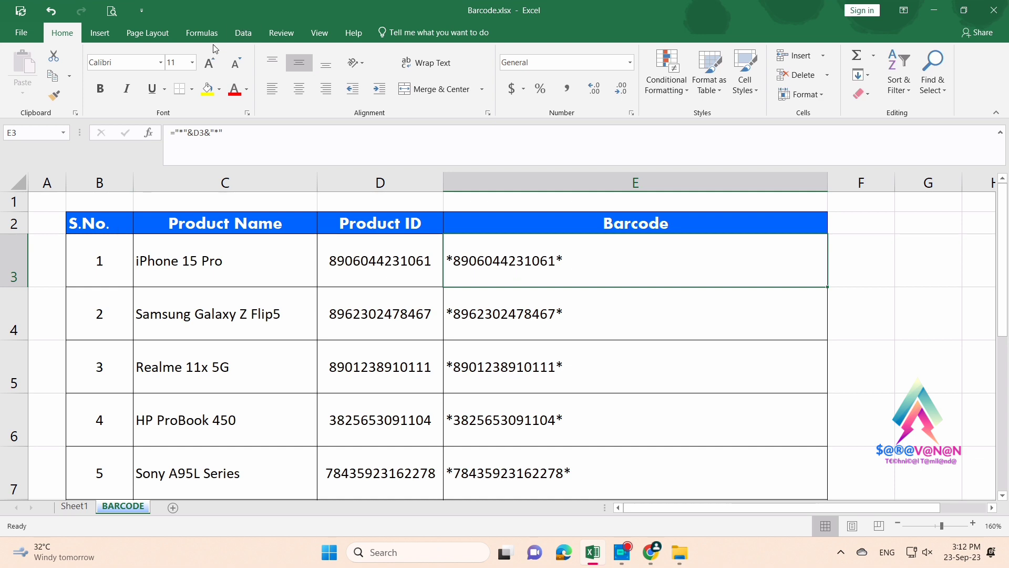
left_click(160, 63)
scroll(173, 329, "down", 15)
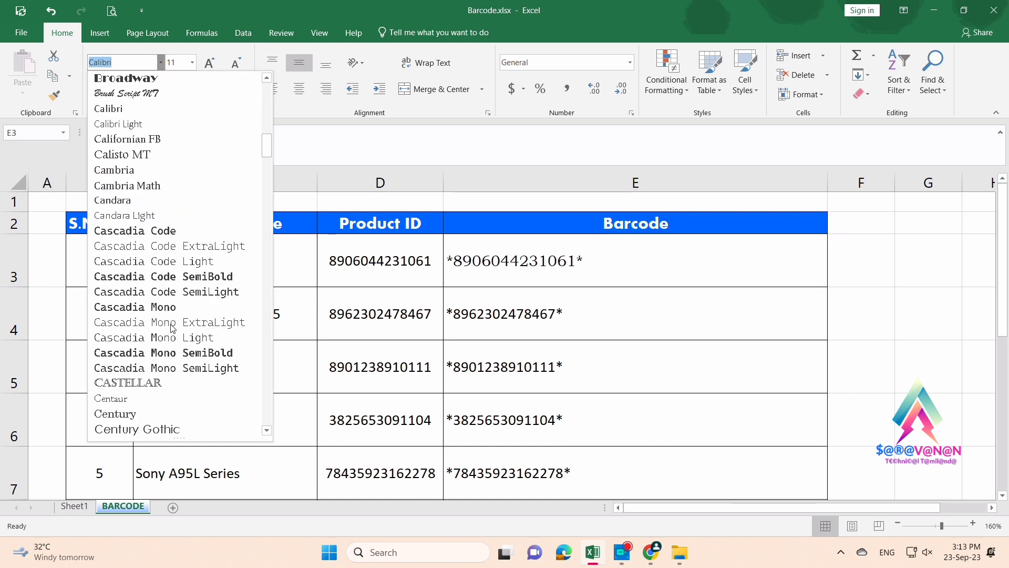
scroll(173, 328, "down", 20)
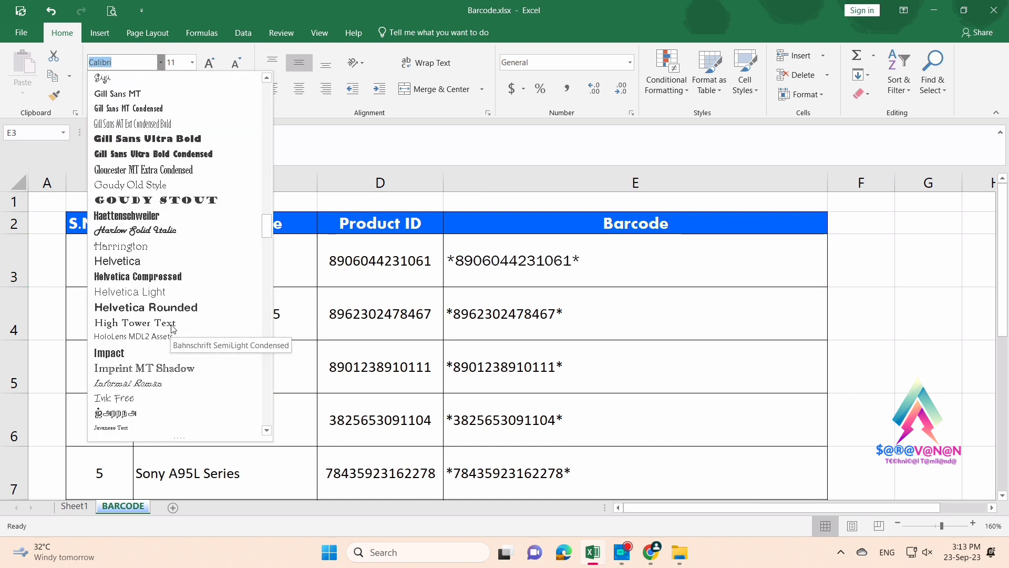
scroll(173, 329, "down", 10)
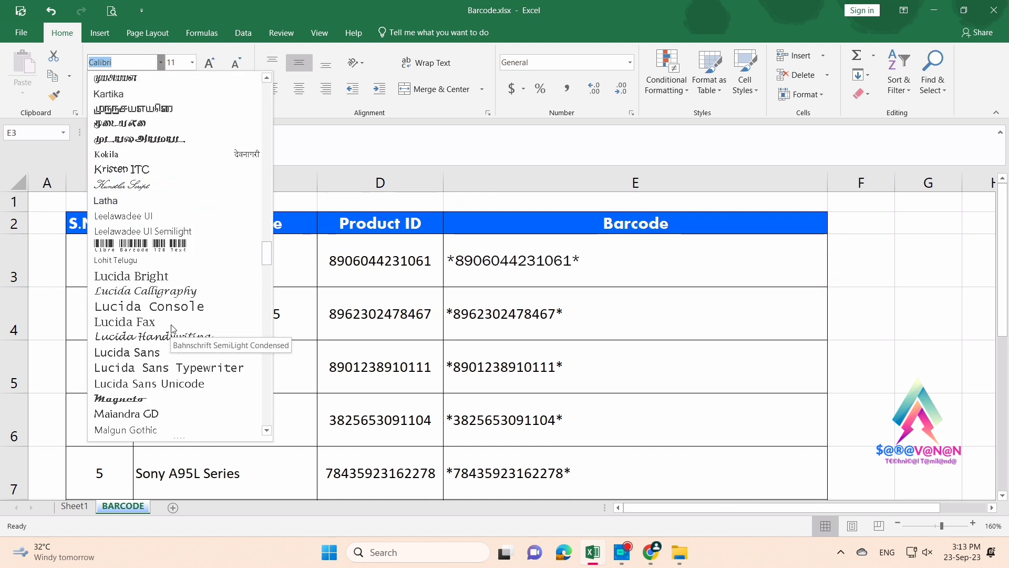
left_click(177, 245)
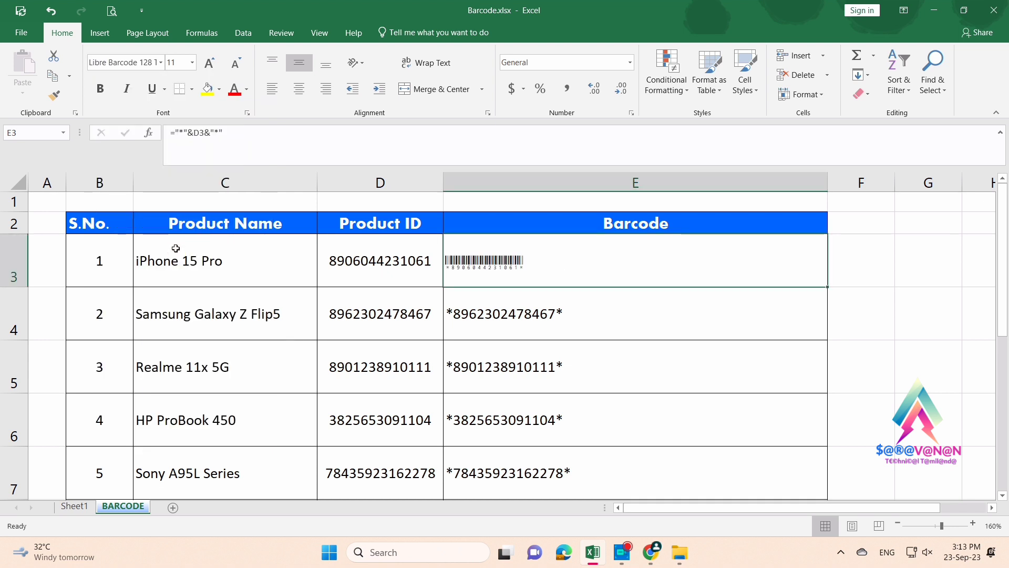
left_click(193, 63)
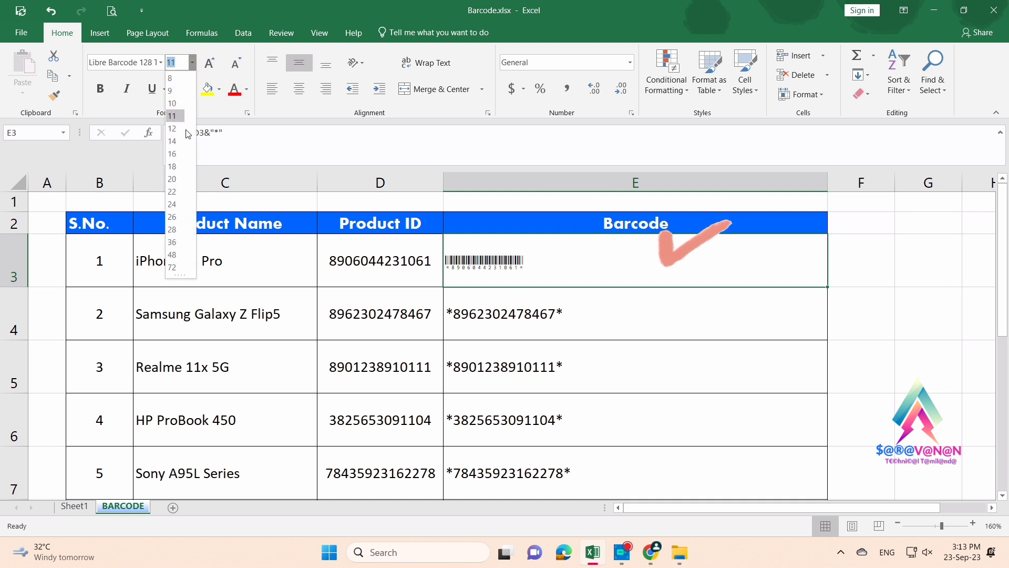
left_click(180, 234)
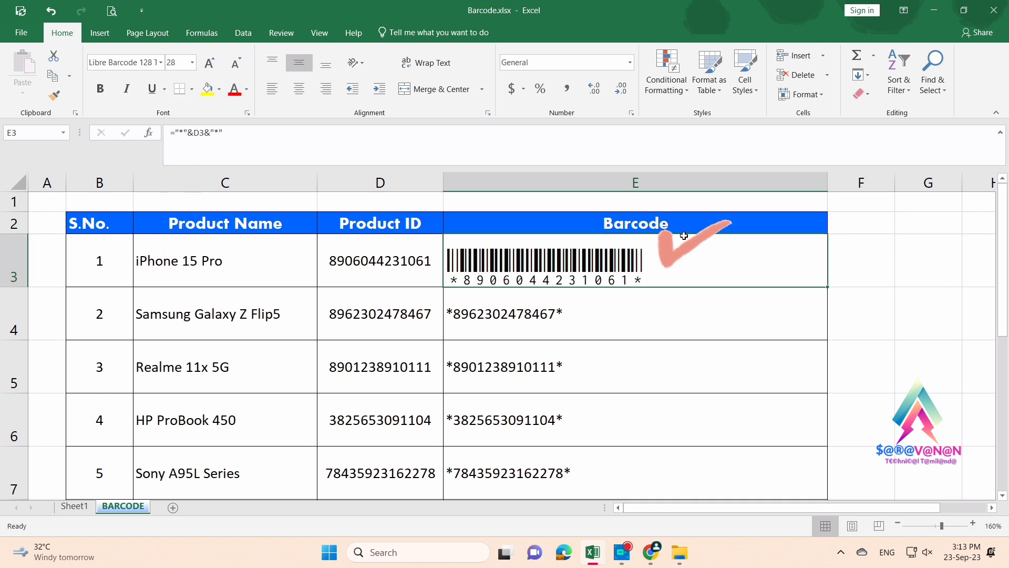
left_click(617, 407)
Fill the barcode-formatted cell E3 down through row 12 and look over the barcodes
left_click(506, 260)
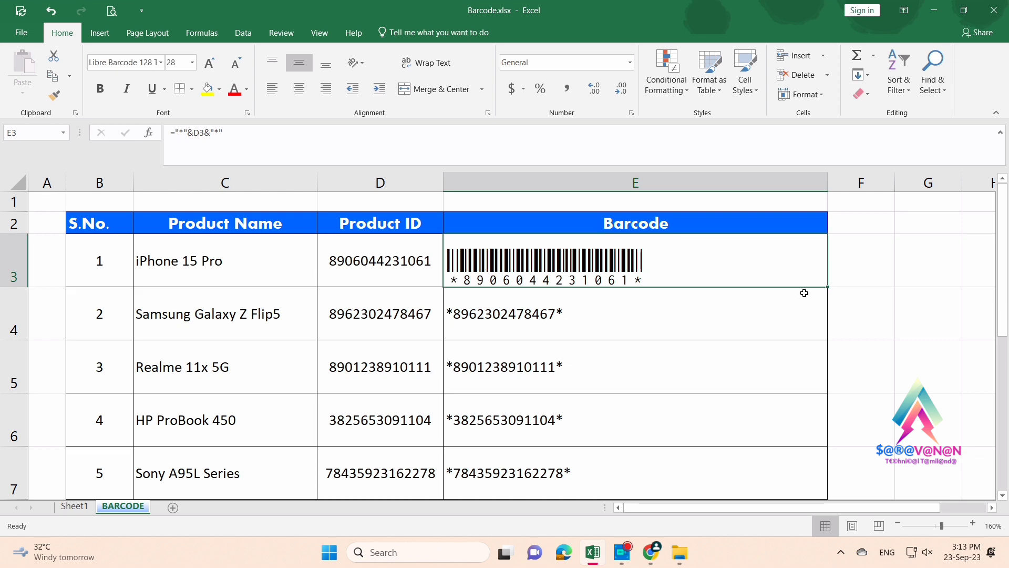
double_click(828, 287)
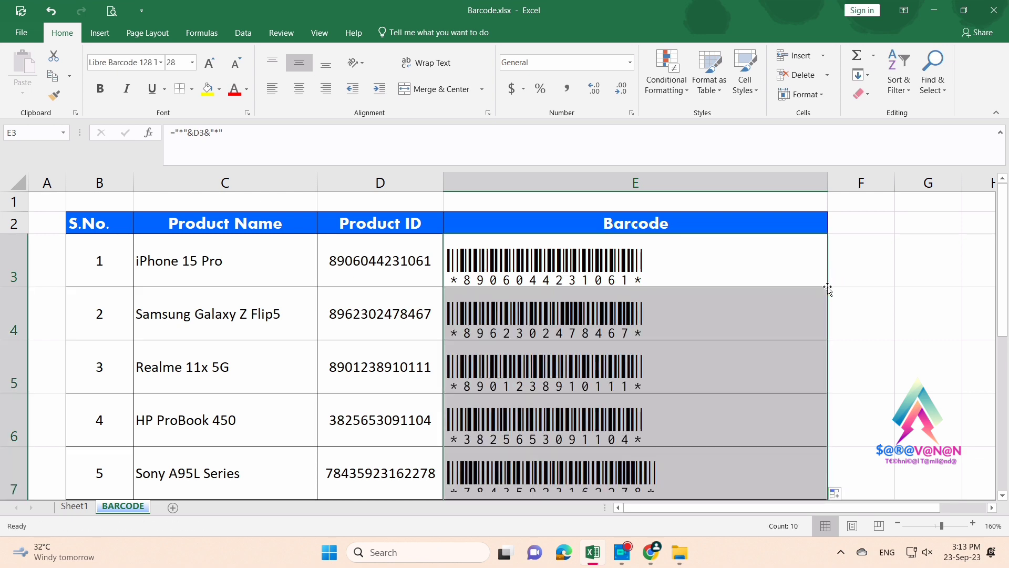
scroll(818, 408, "down", 3)
left_click(756, 386)
scroll(678, 456, "up", 5)
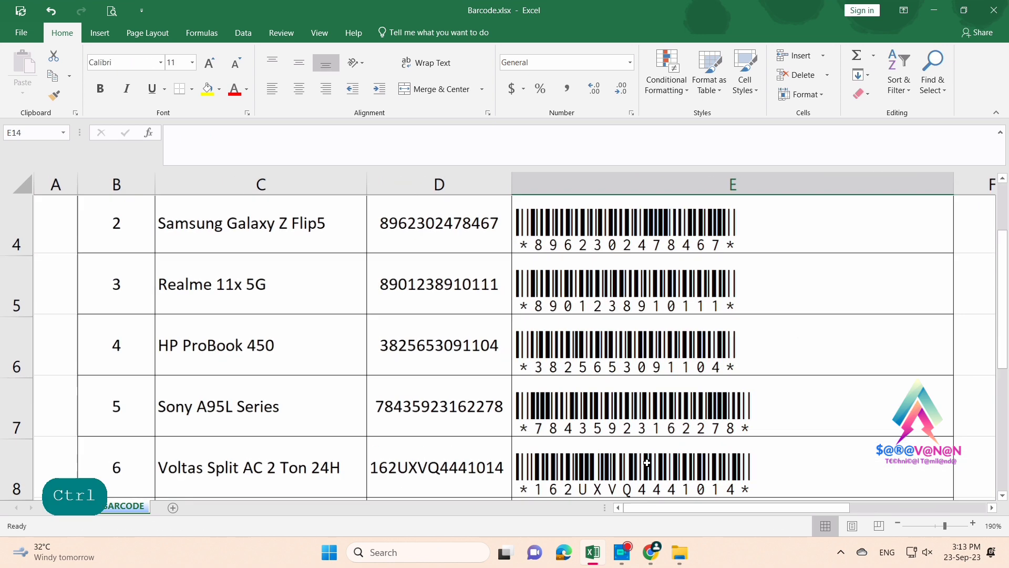
left_click(641, 301)
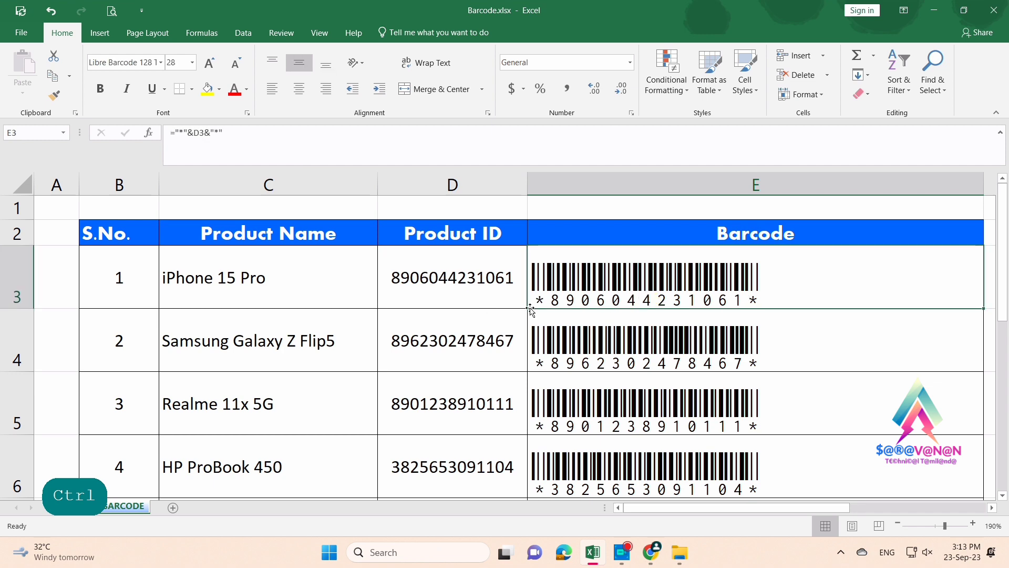
scroll(477, 383, "down", 1)
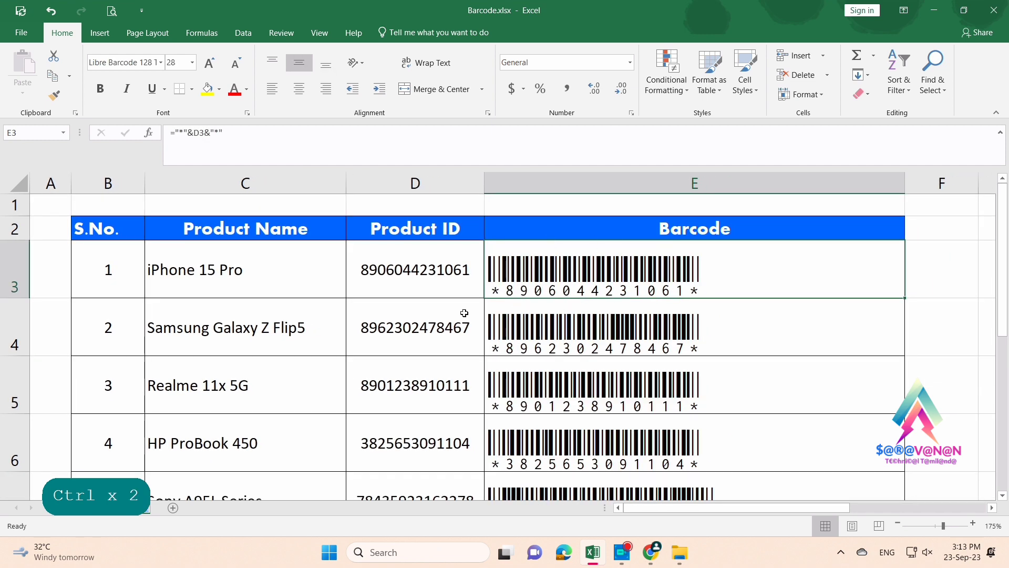
Insert fdhdh after 89060 in product ID cell D3 and gghjkdfdk after 8962302 in product ID cell D4
double_click(401, 272)
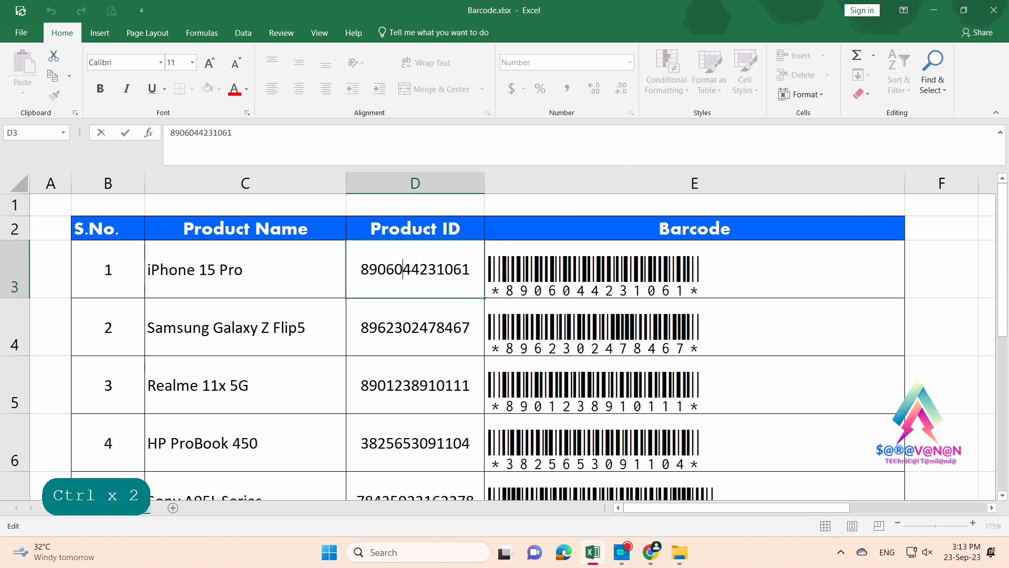
type("fdhdh")
key("Return")
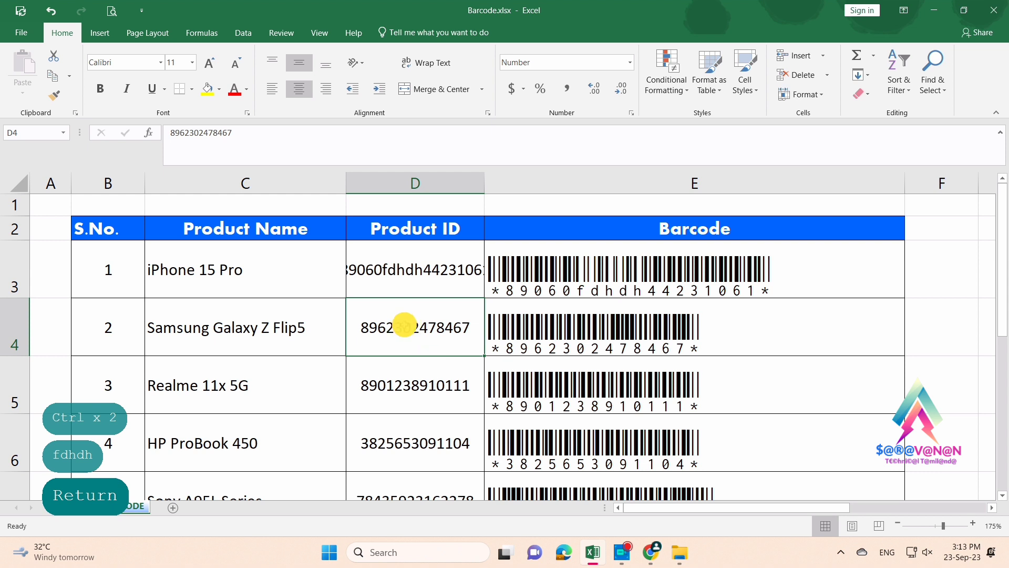
double_click(405, 327)
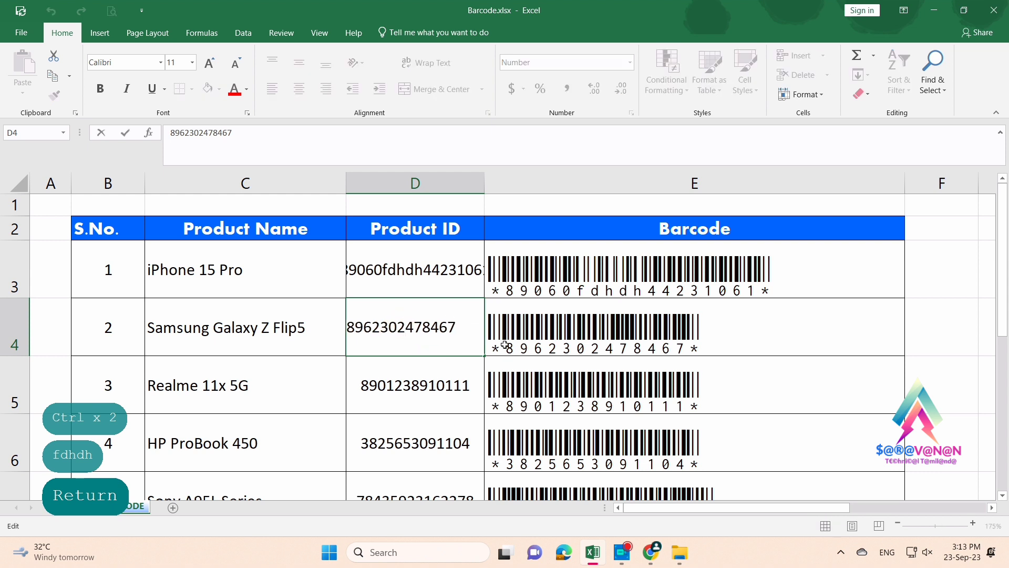
type("gghjkdfdk")
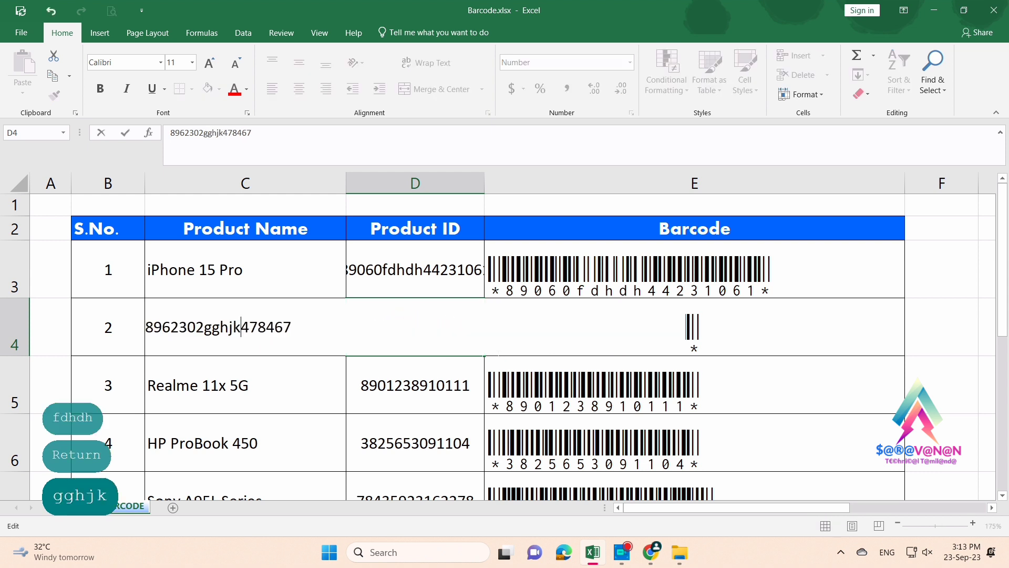
key("Return")
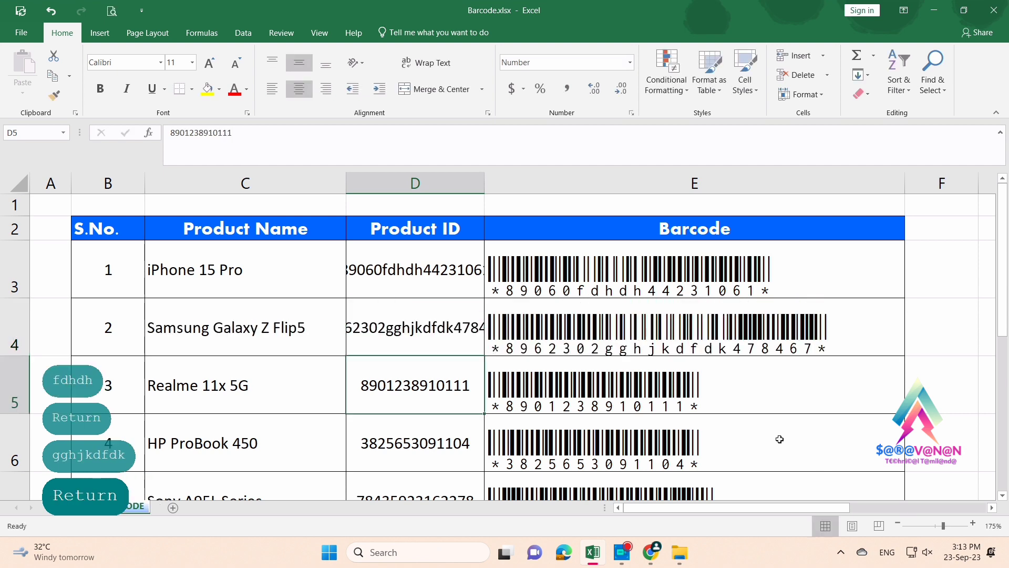
Append 0000sjgj to the HP ProBook 450 product ID in cell D6
scroll(797, 342, "down", 3)
scroll(793, 342, "up", 1)
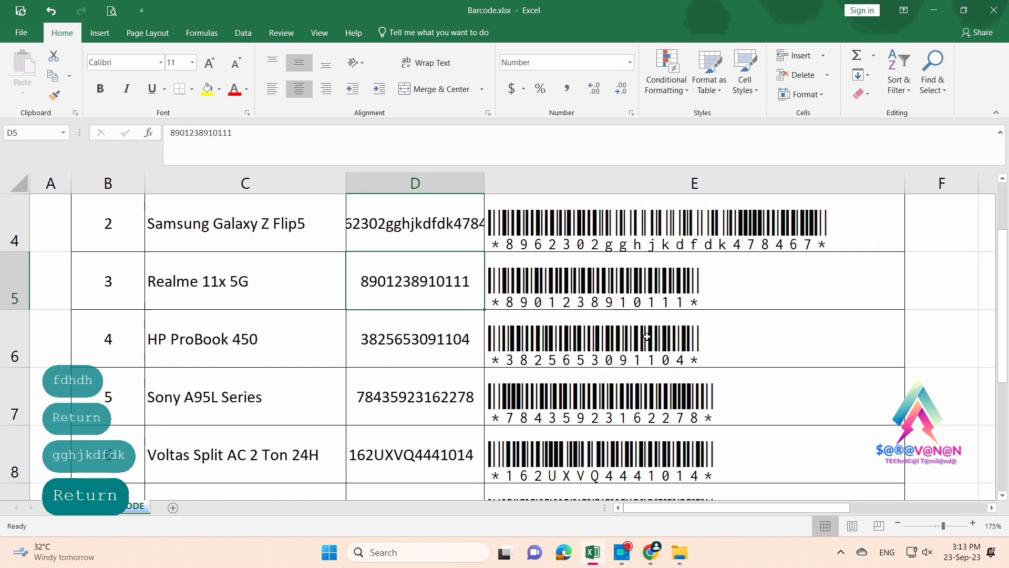
double_click(460, 337)
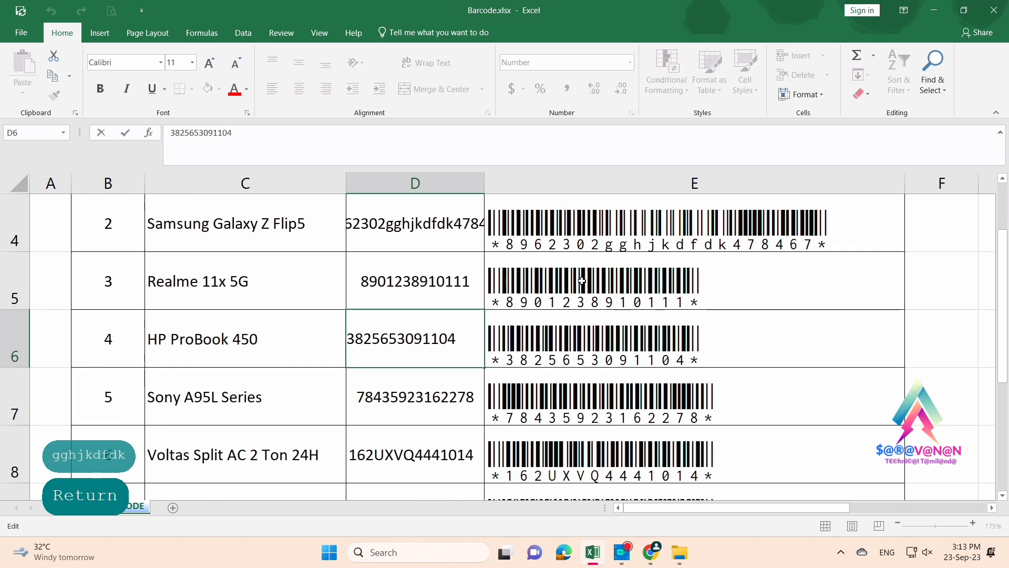
type("0000")
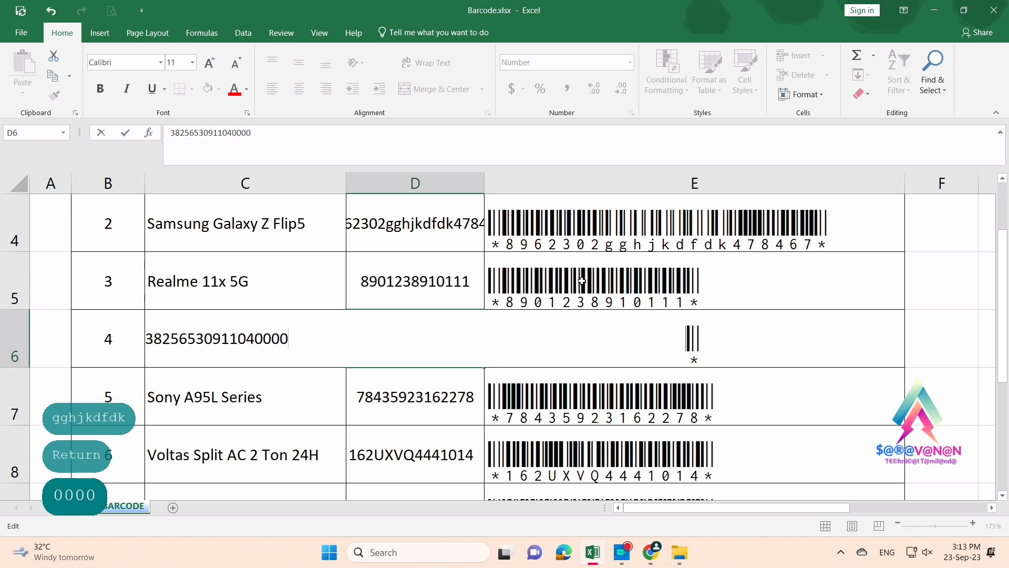
type("sjgj")
key("Return")
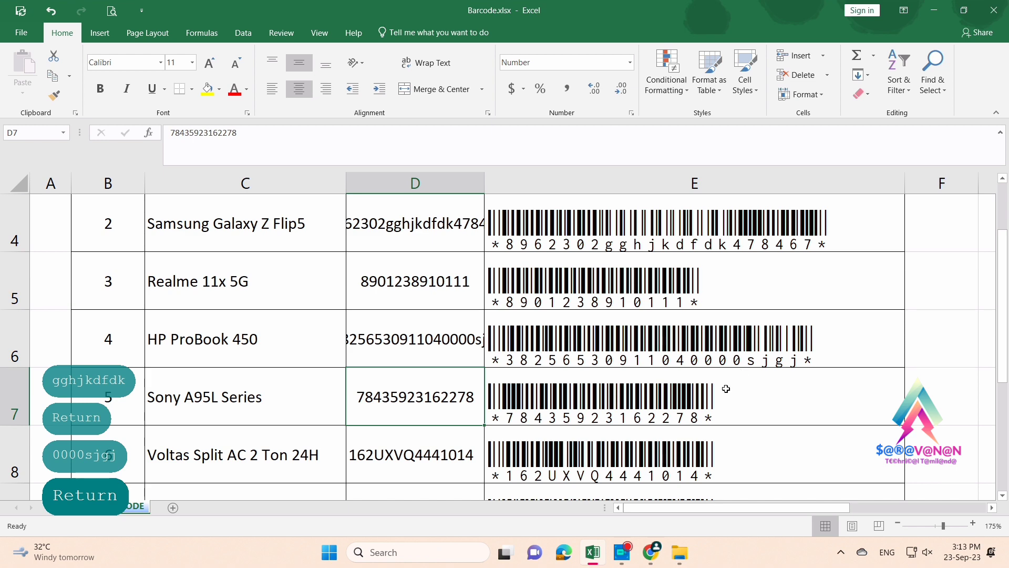
Examine the barcodes of all ten products against their product IDs in the table
scroll(720, 388, "up", 1)
scroll(752, 387, "down", 1, "ctrl")
scroll(753, 387, "down", 1, "ctrl")
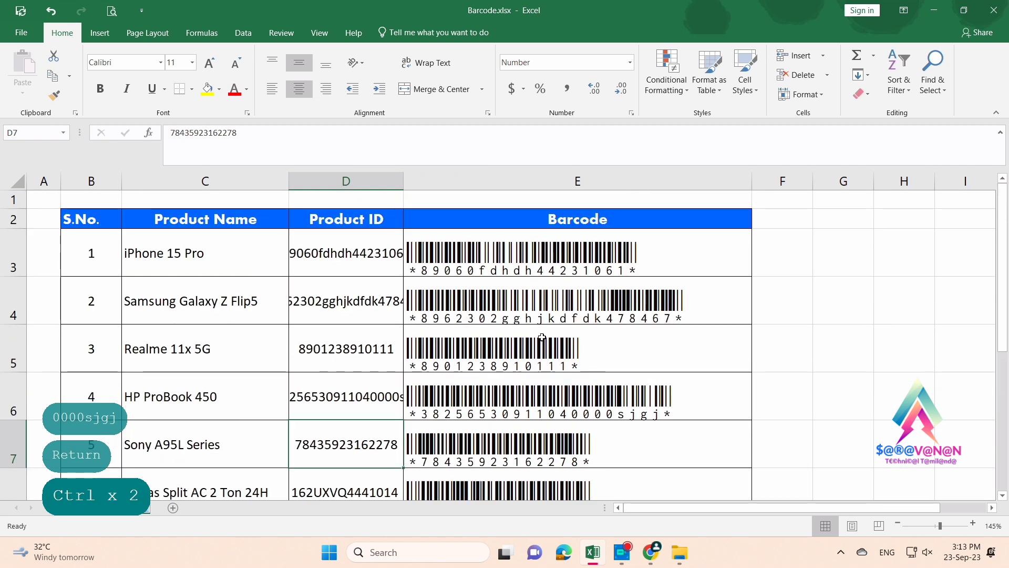
scroll(542, 337, "down", 2)
scroll(542, 337, "up", 1)
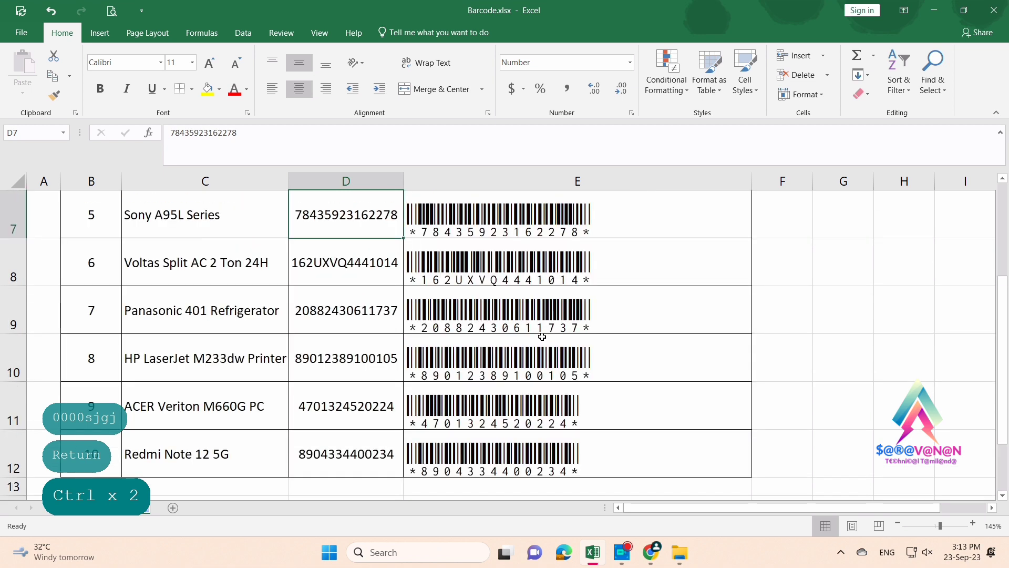
scroll(542, 337, "down", 1, "ctrl")
scroll(542, 337, "up", 2)
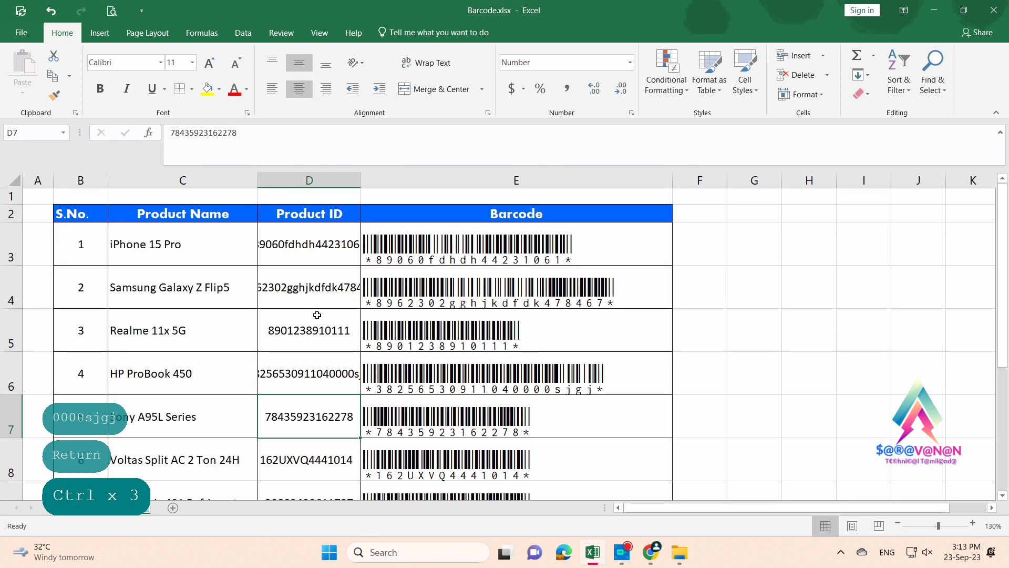
Open the sheet's print preview, show the page margins and set the page to Landscape Orientation
left_click(17, 33)
left_click(23, 200)
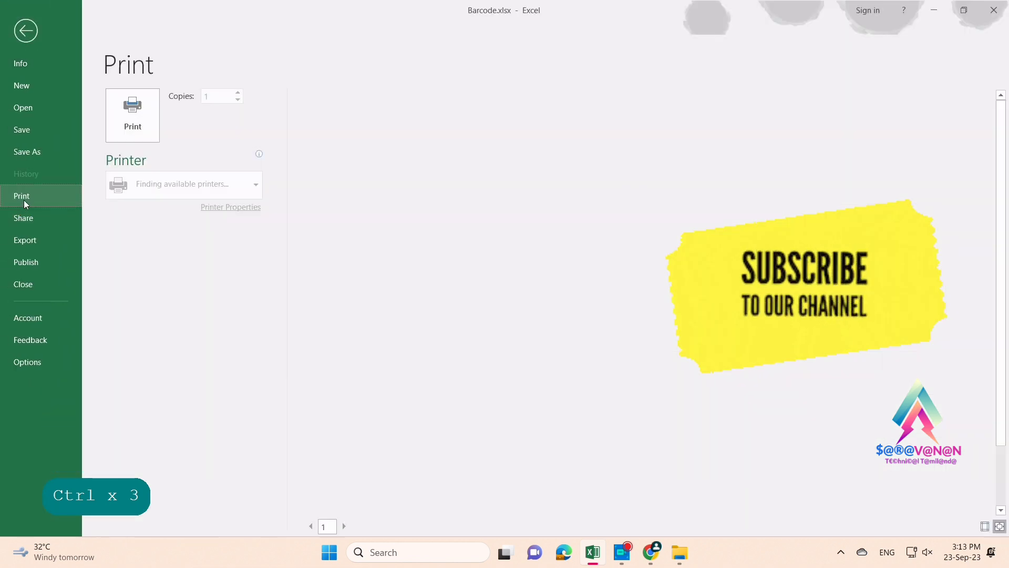
left_click(985, 527)
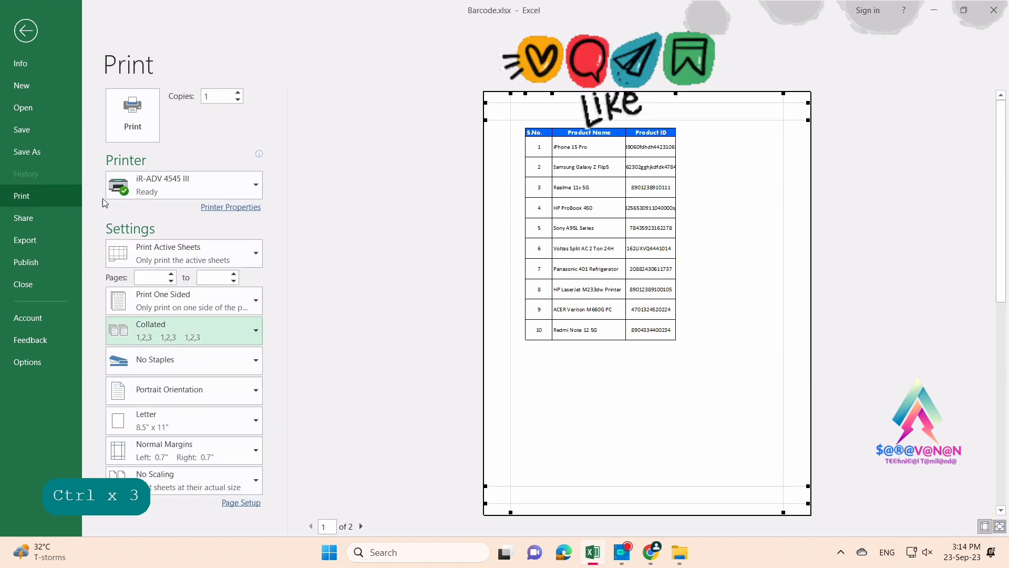
left_click(198, 383)
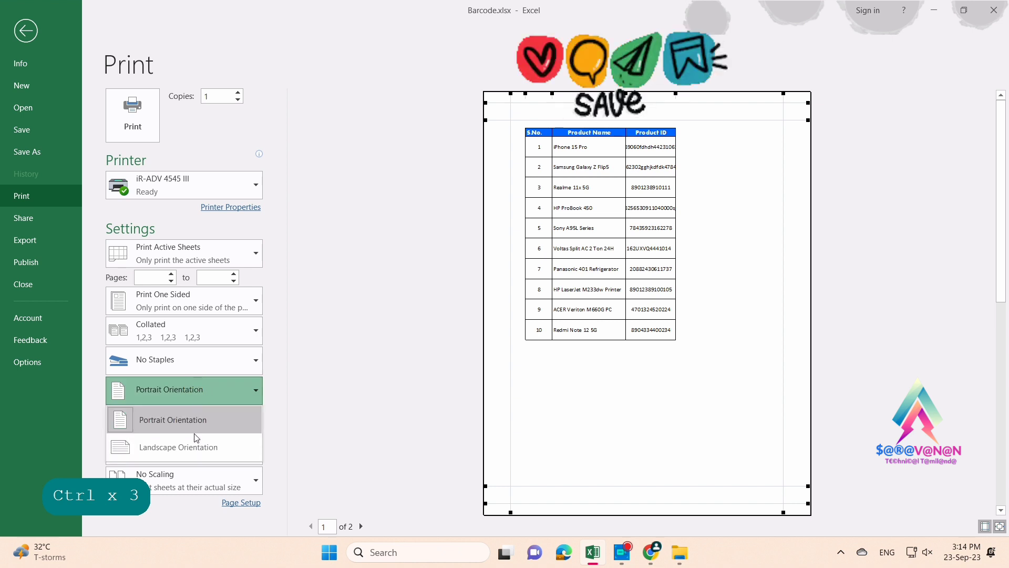
left_click(195, 445)
scroll(855, 321, "up", 1, "ctrl")
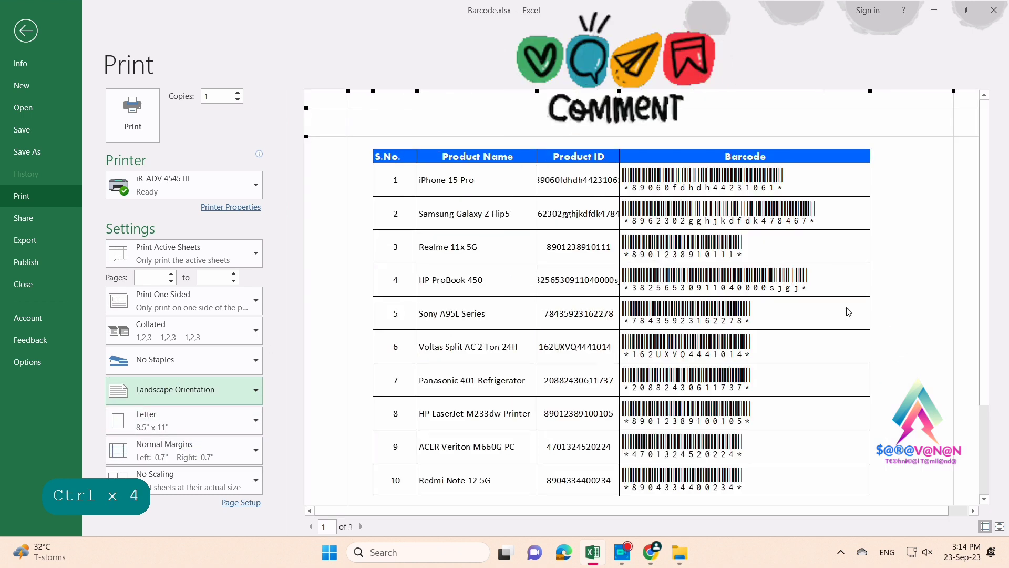